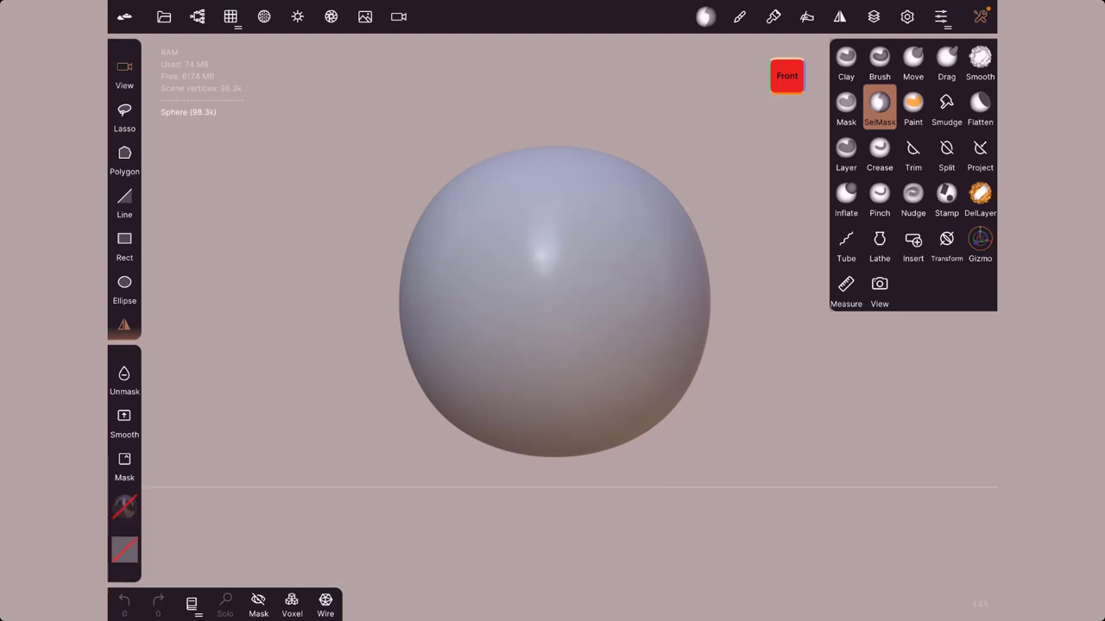
Load the saved chaise_01 project from the Open browser, confirming with Yes
left_click(163, 16)
left_click(190, 86)
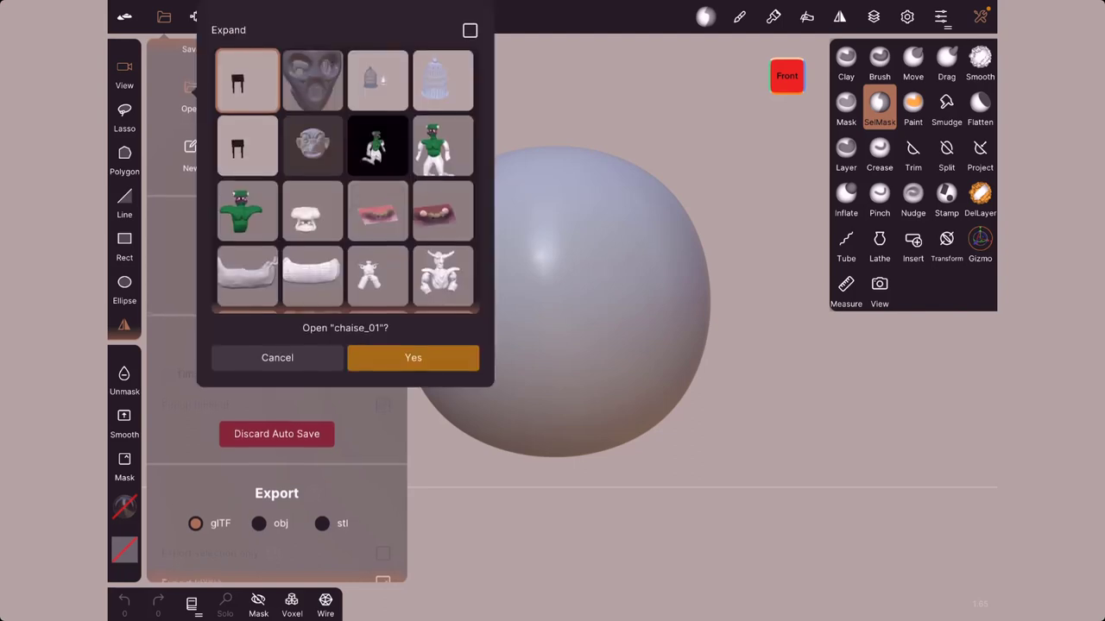
left_click(413, 356)
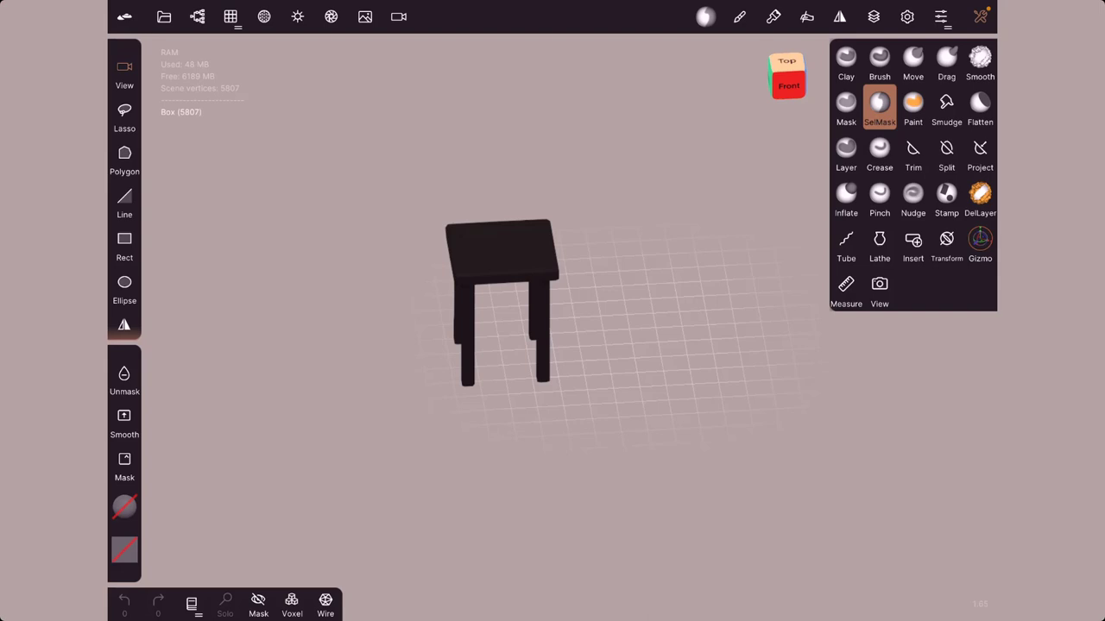
With Transform and Clone enabled, drag the gizmo's X arrow to pull a stool copy rightward
mouse_move(673, 302)
left_mouse_down()
mouse_move(597, 269)
mouse_move(542, 274)
left_mouse_up()
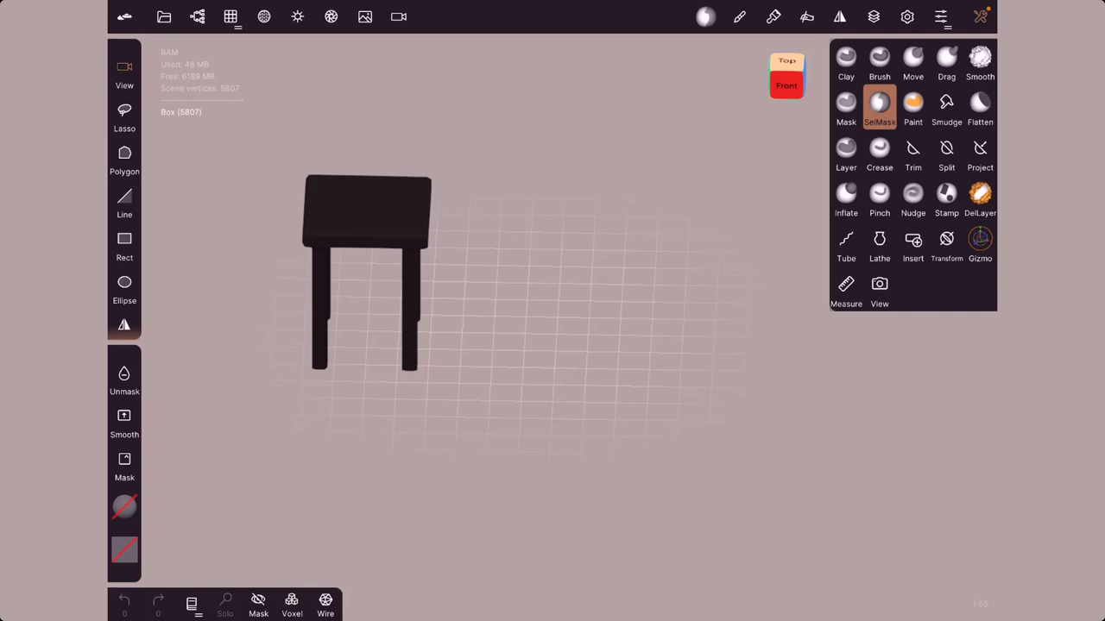
left_click(942, 251)
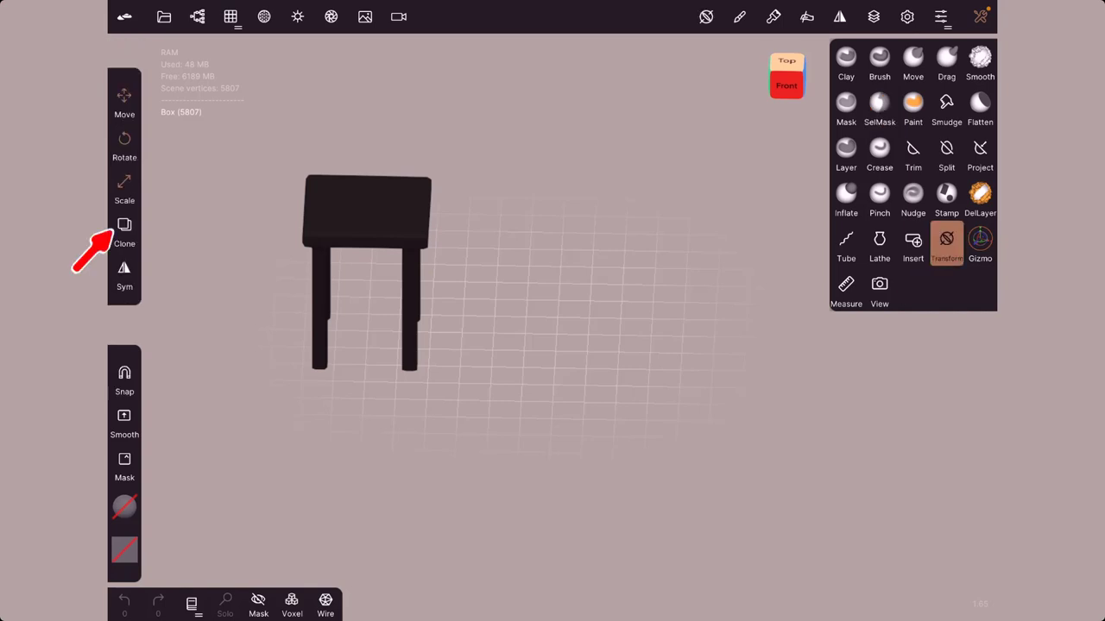
left_click(124, 229)
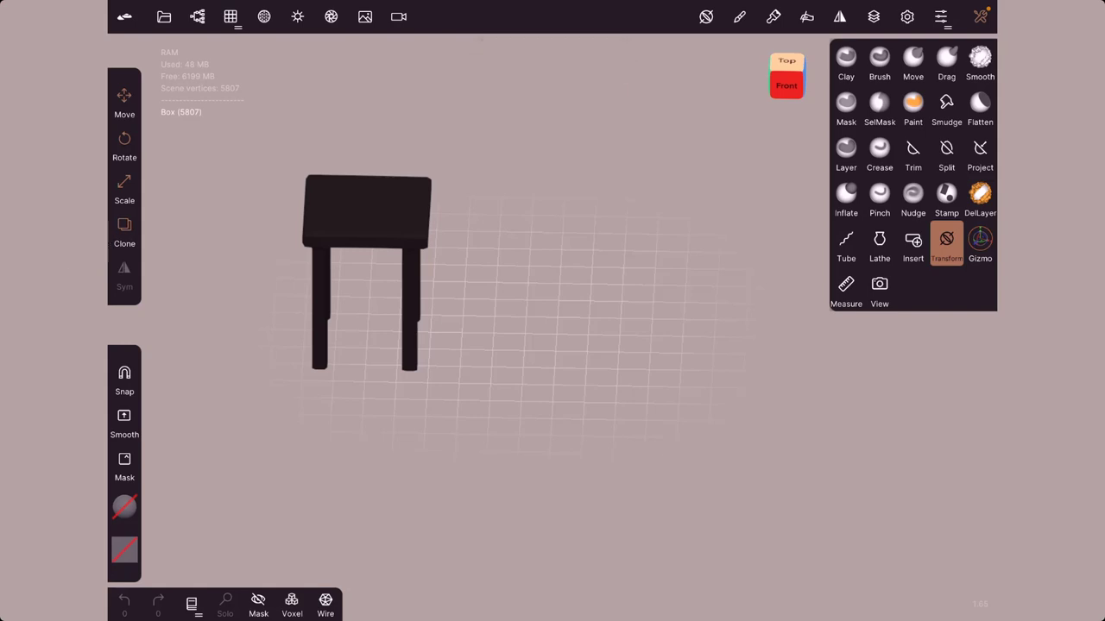
left_click(979, 243)
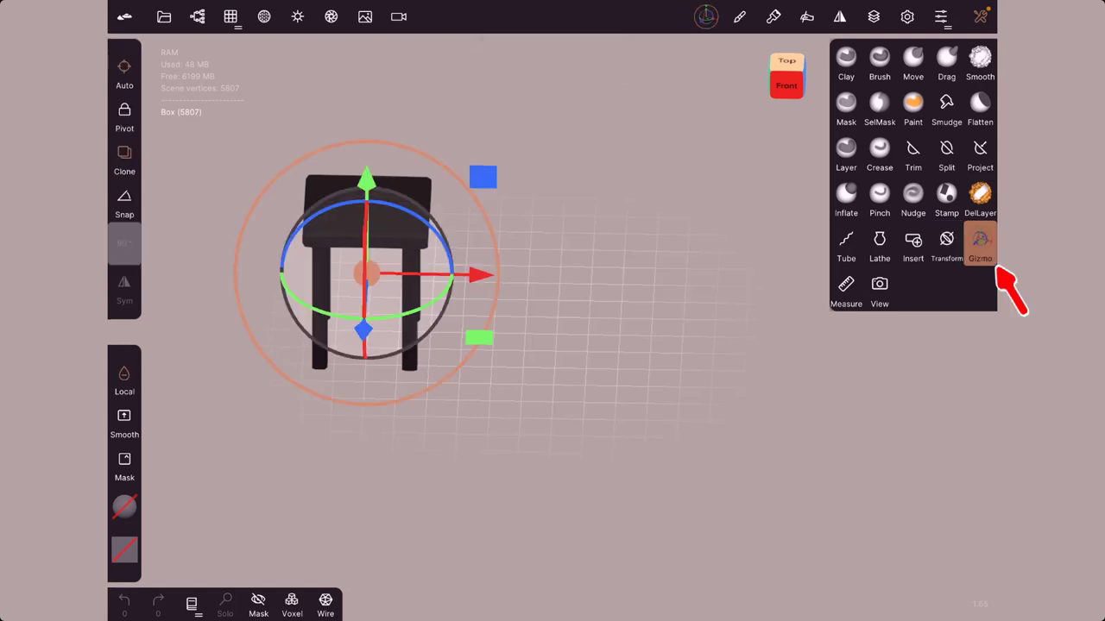
left_click_drag(367, 275, 629, 278)
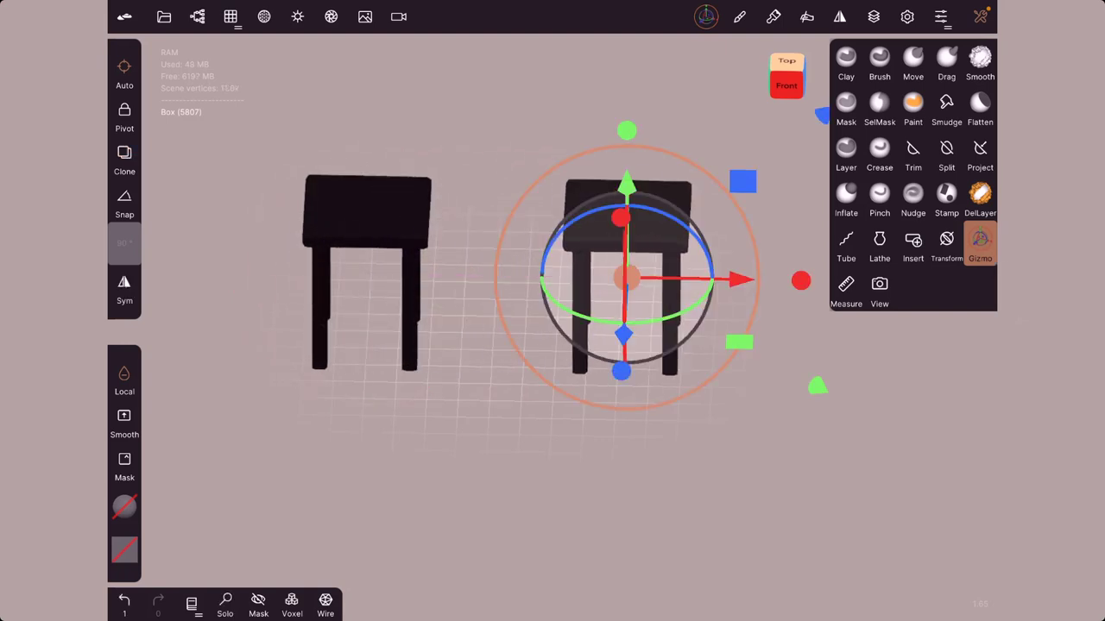
left_click_drag(483, 483, 380, 535)
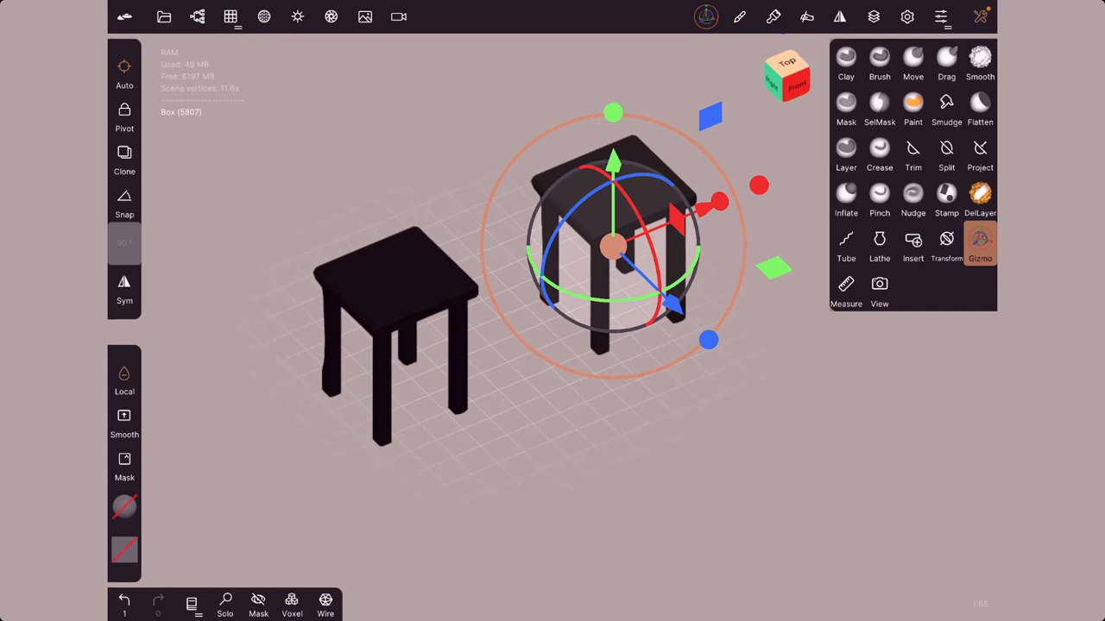
middle_click_drag(552, 484, 389, 483)
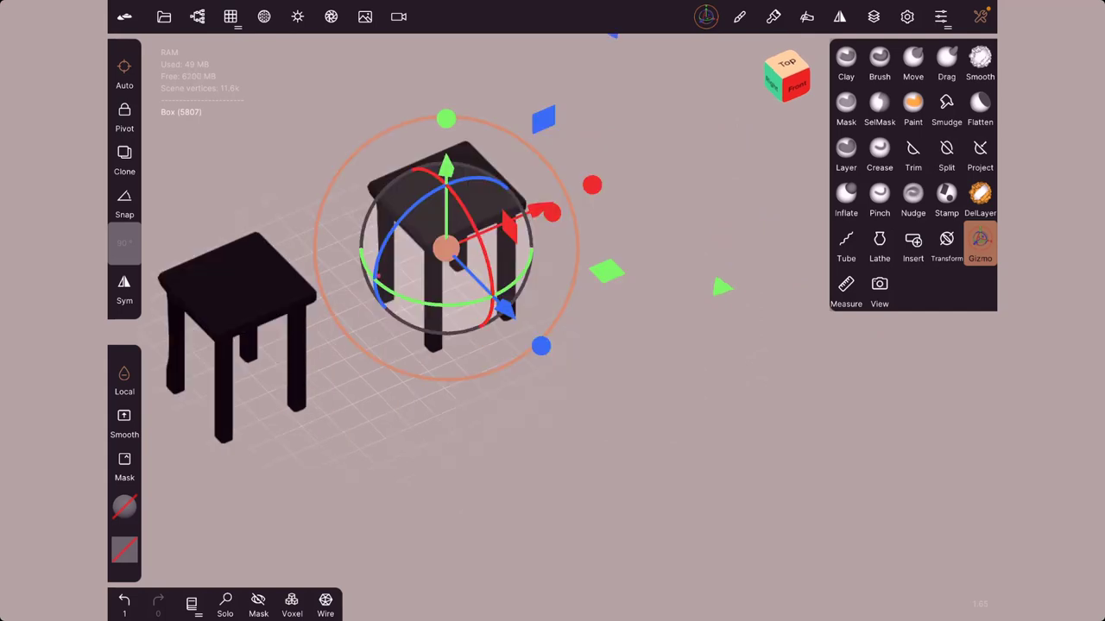
left_click_drag(518, 474, 622, 466)
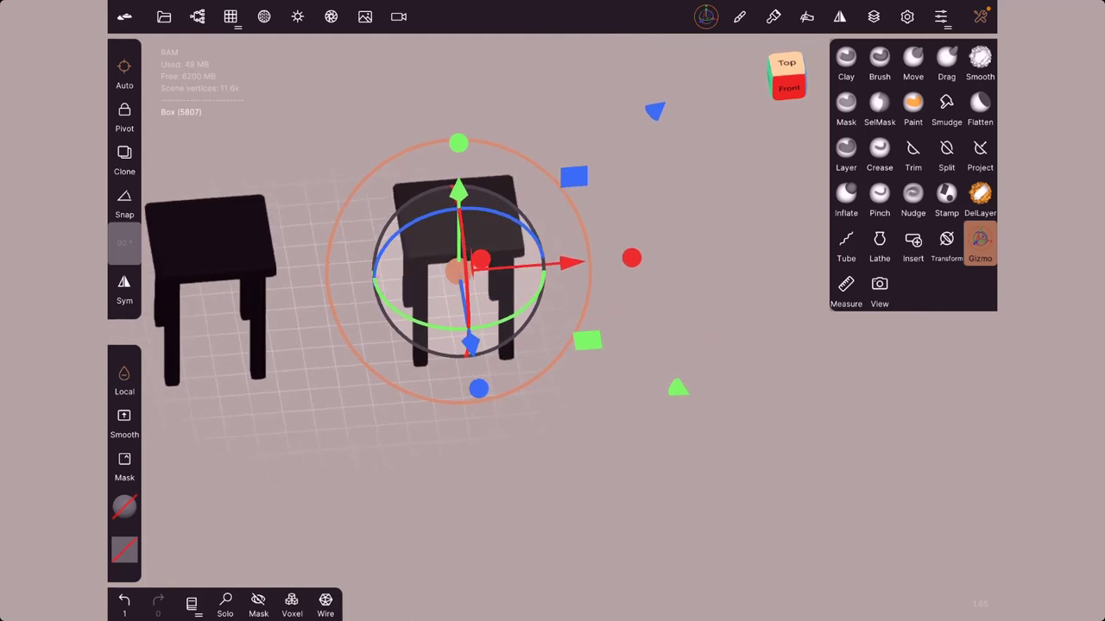
Paint the duplicate stool #ffffff with Paint all, then check the Scene list
left_click(125, 507)
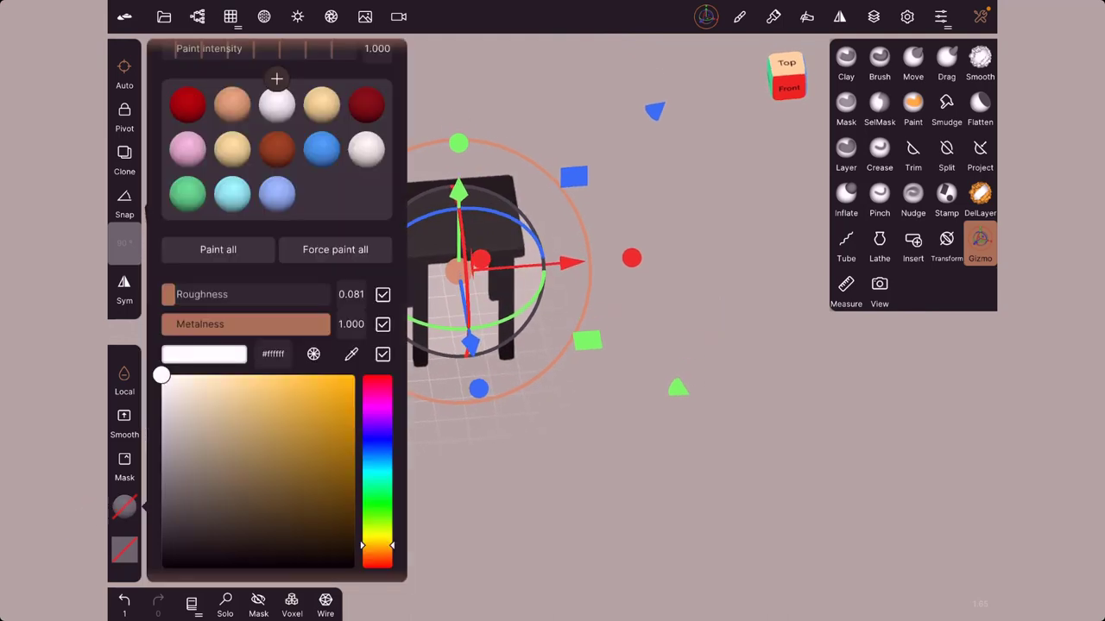
left_click(218, 250)
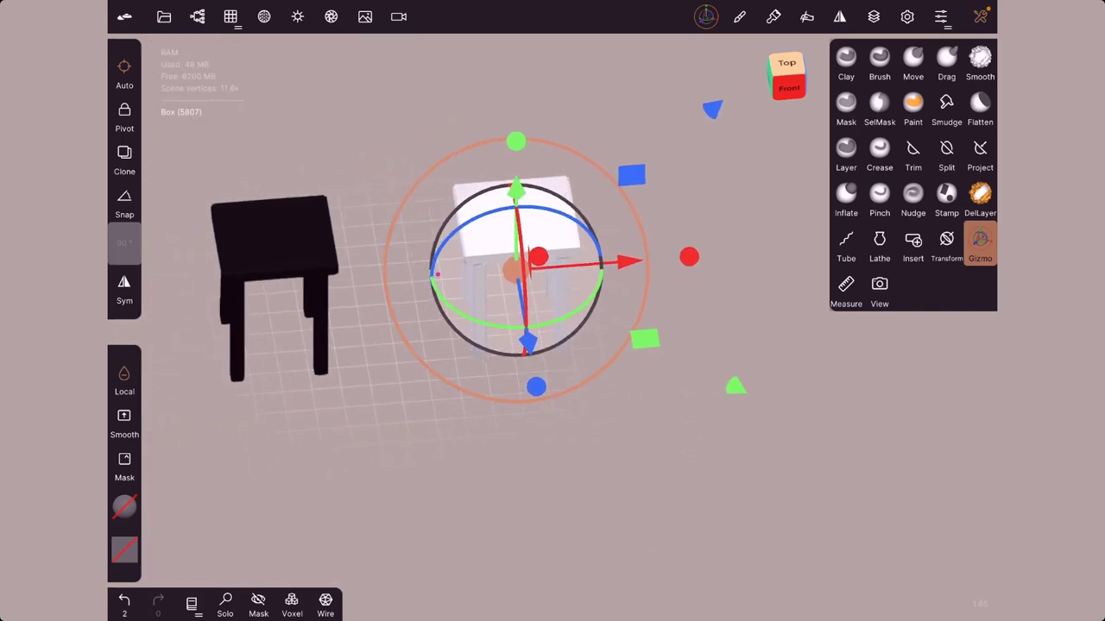
left_click(197, 17)
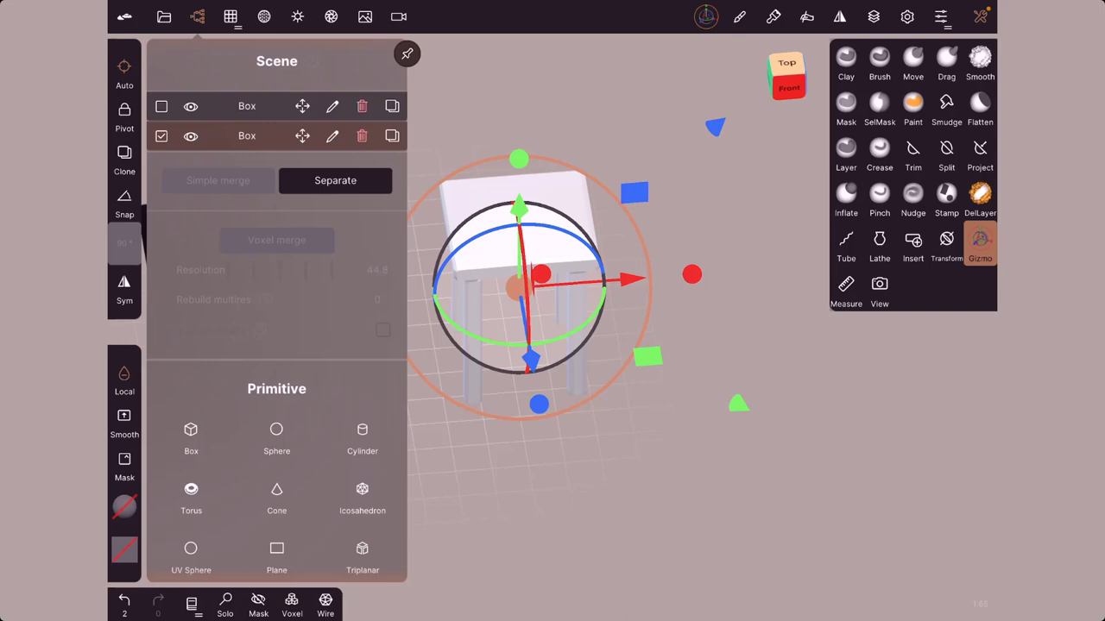
left_click(197, 16)
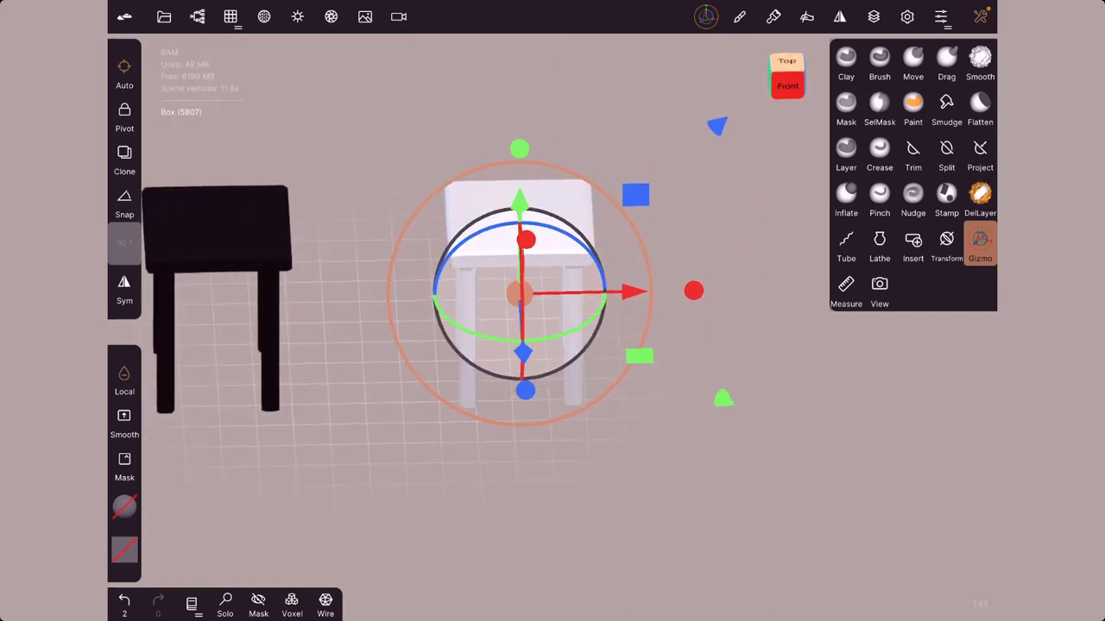
left_click(946, 242)
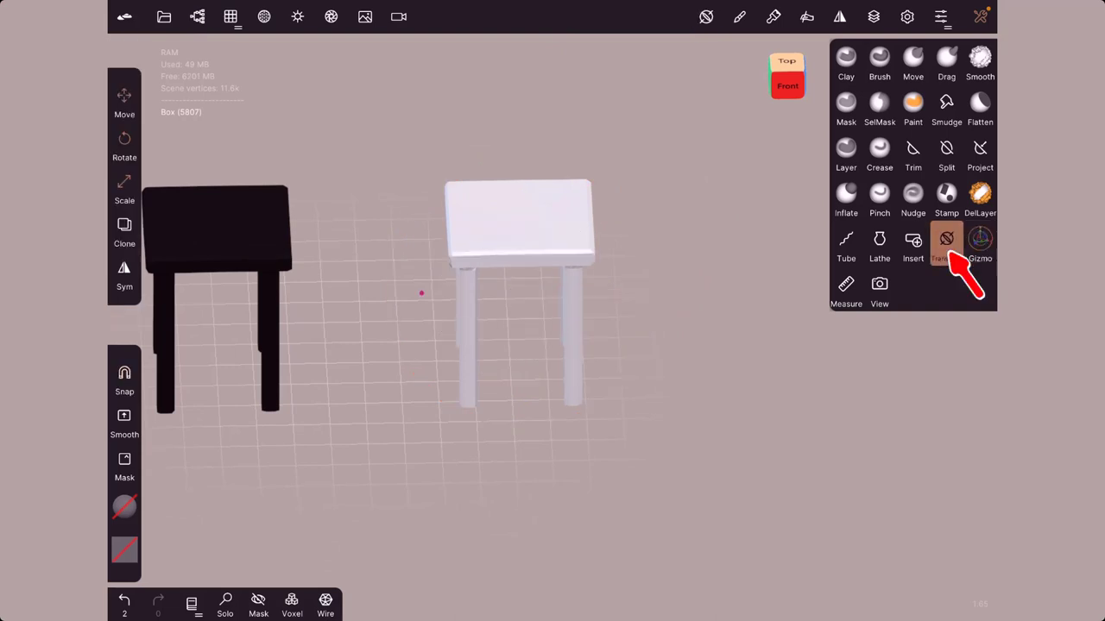
Frame the white stool in the front view, zoomed in and panned slightly left
left_click_drag(421, 294, 424, 311)
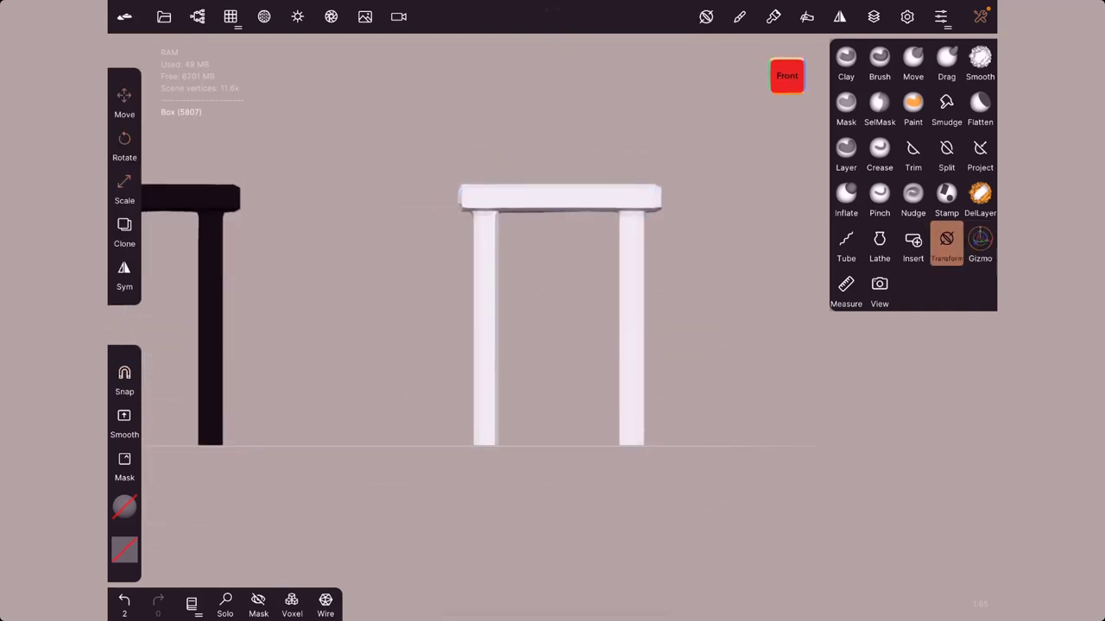
scroll(511, 322, "up", 3)
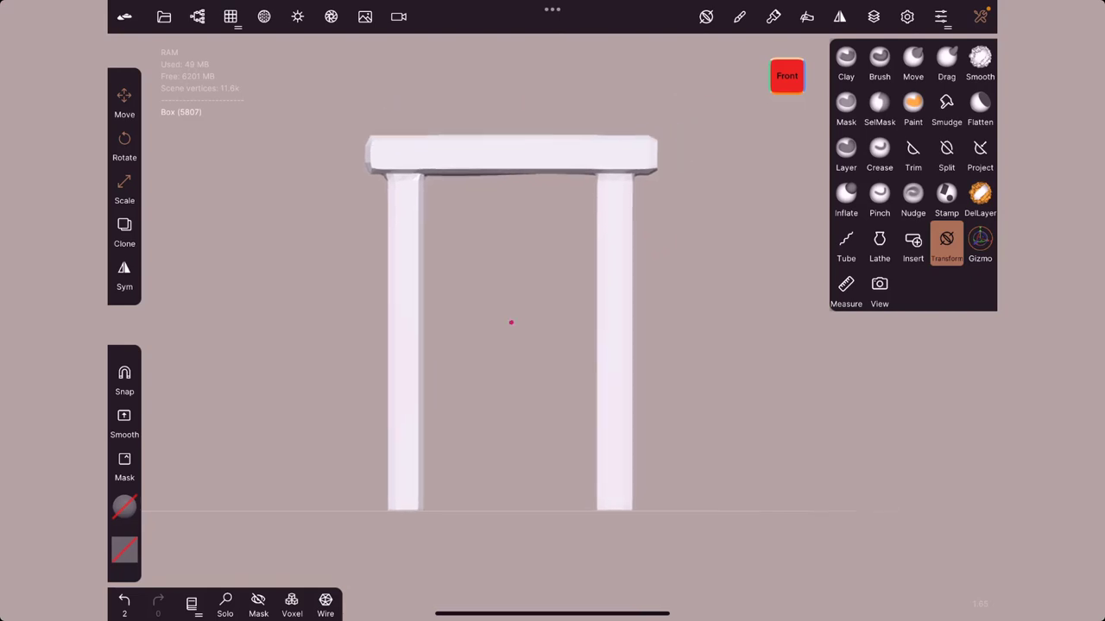
middle_click_drag(511, 322, 472, 332)
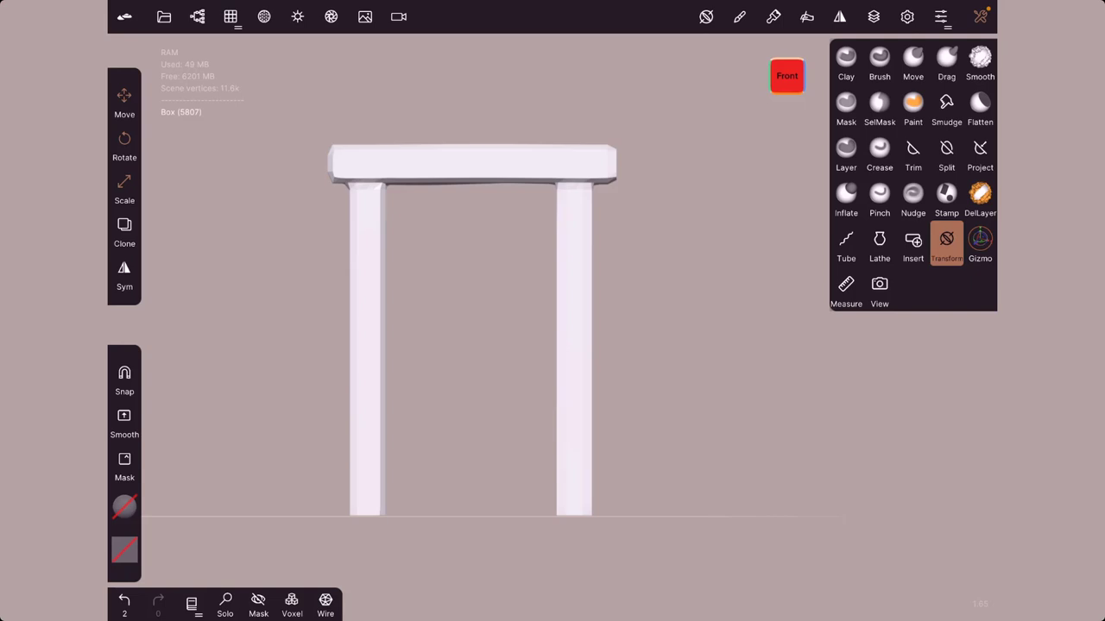
Rect-mask the white stool's left half, seat and left legs, then view it from above
left_click(880, 108)
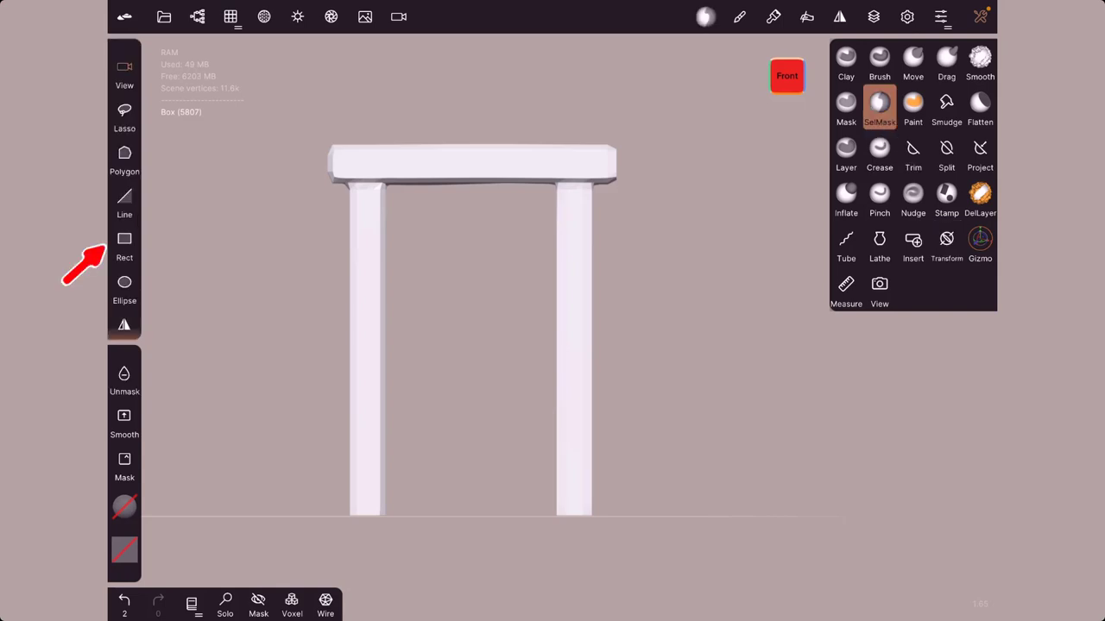
left_click(124, 241)
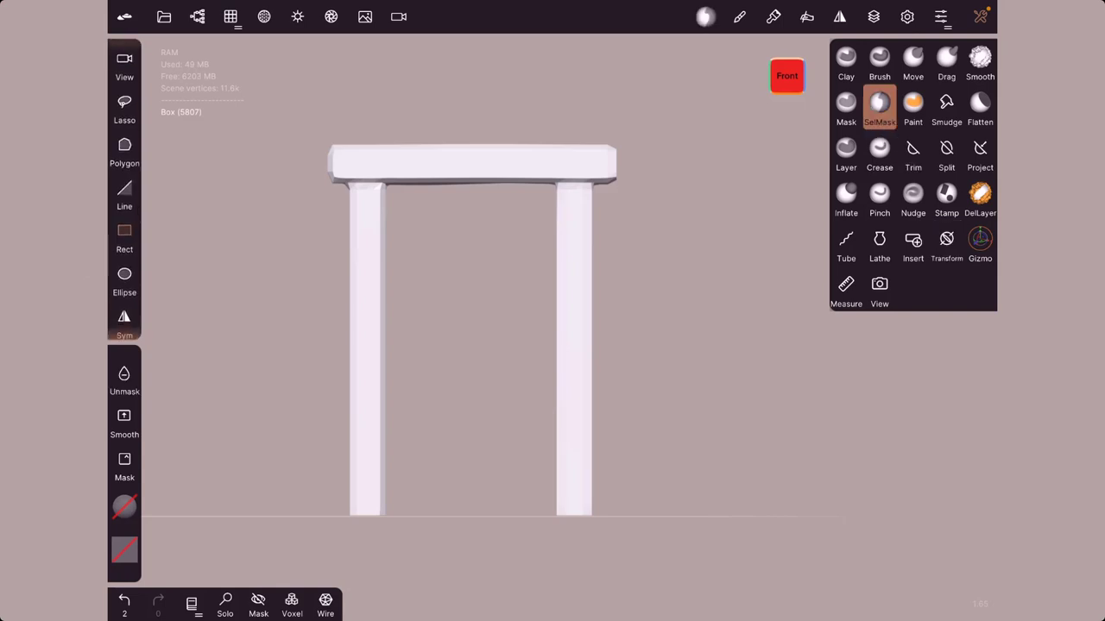
mouse_move(291, 96)
left_mouse_down()
mouse_move(285, 488)
mouse_move(389, 552)
mouse_move(473, 553)
left_mouse_up()
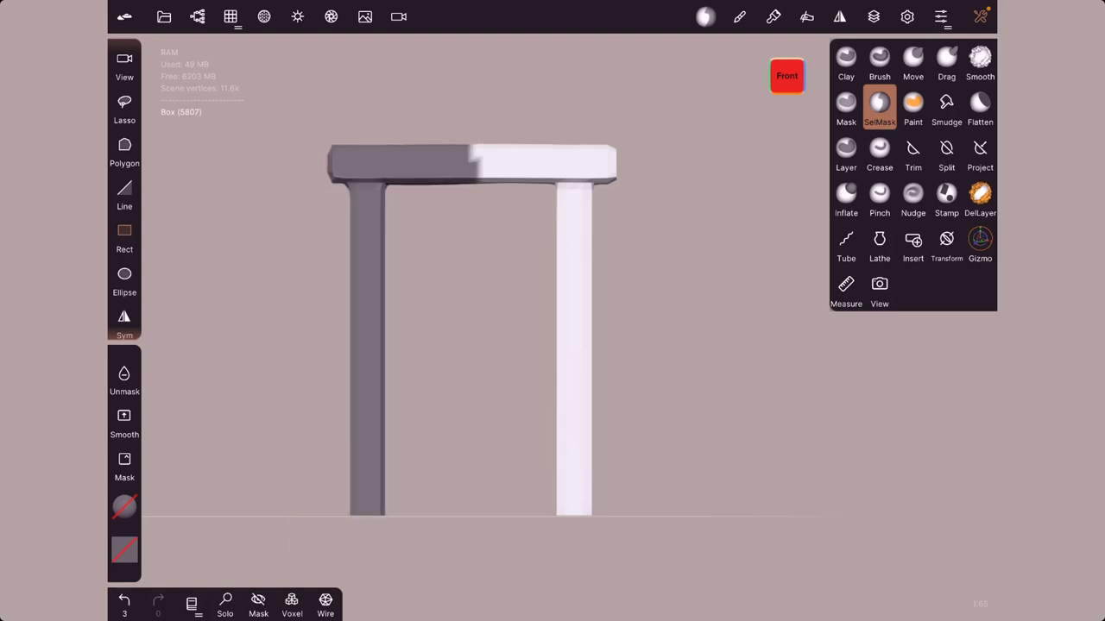
left_click_drag(643, 243, 730, 343)
left_click_drag(535, 259, 472, 330)
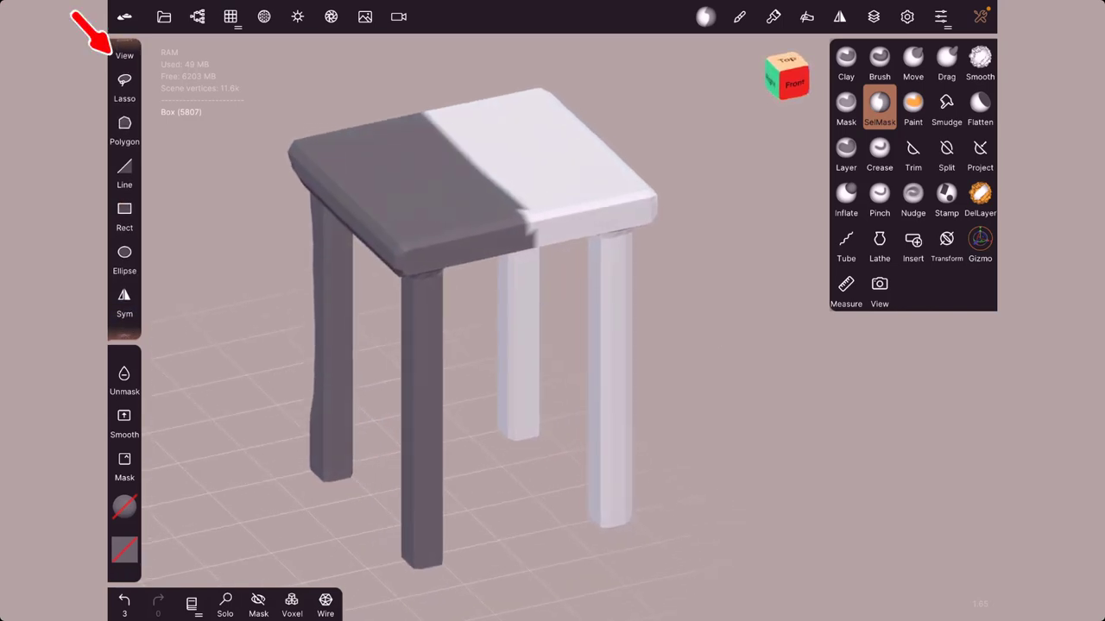
Drag the gizmo's X arrow right to lengthen the unmasked half, then snap to the Right view
left_click(979, 244)
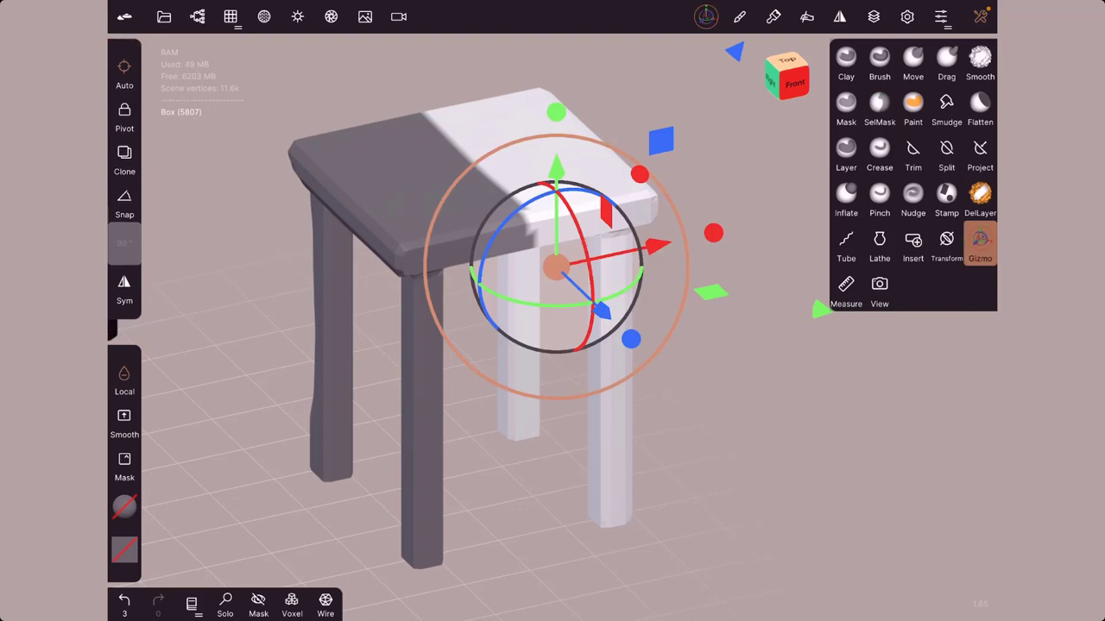
left_click_drag(657, 246, 828, 215)
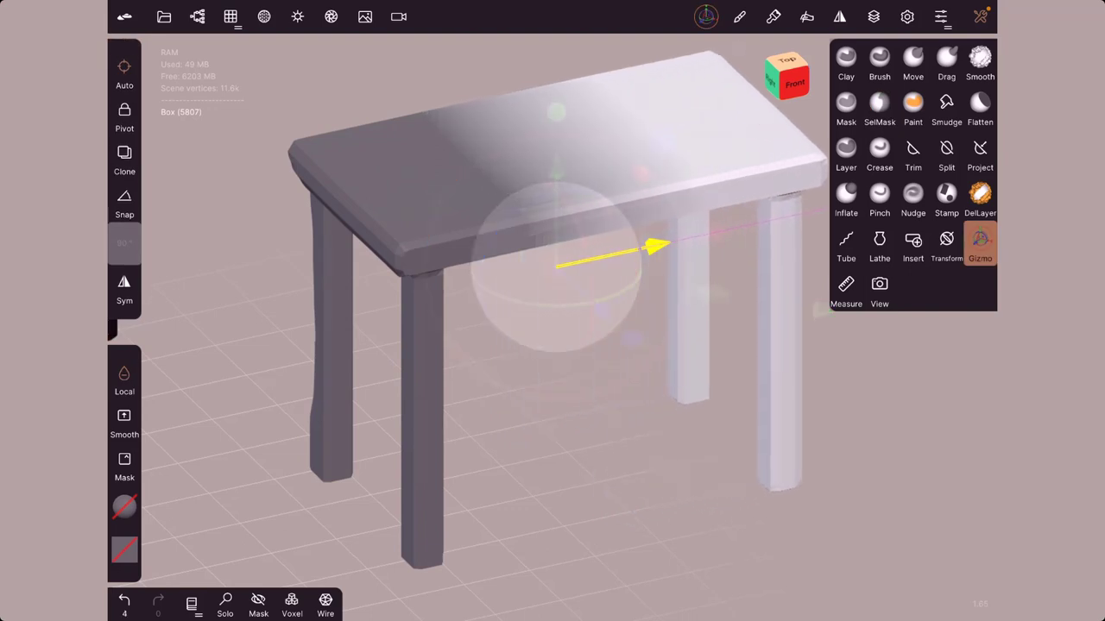
left_click_drag(451, 320, 323, 336)
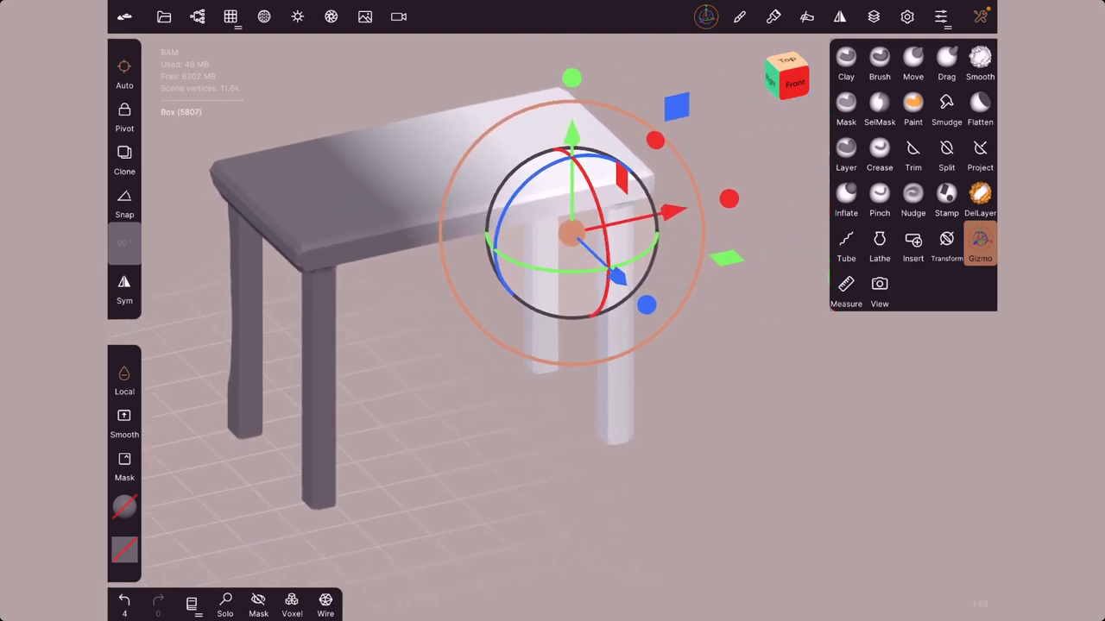
left_click_drag(518, 388, 605, 380)
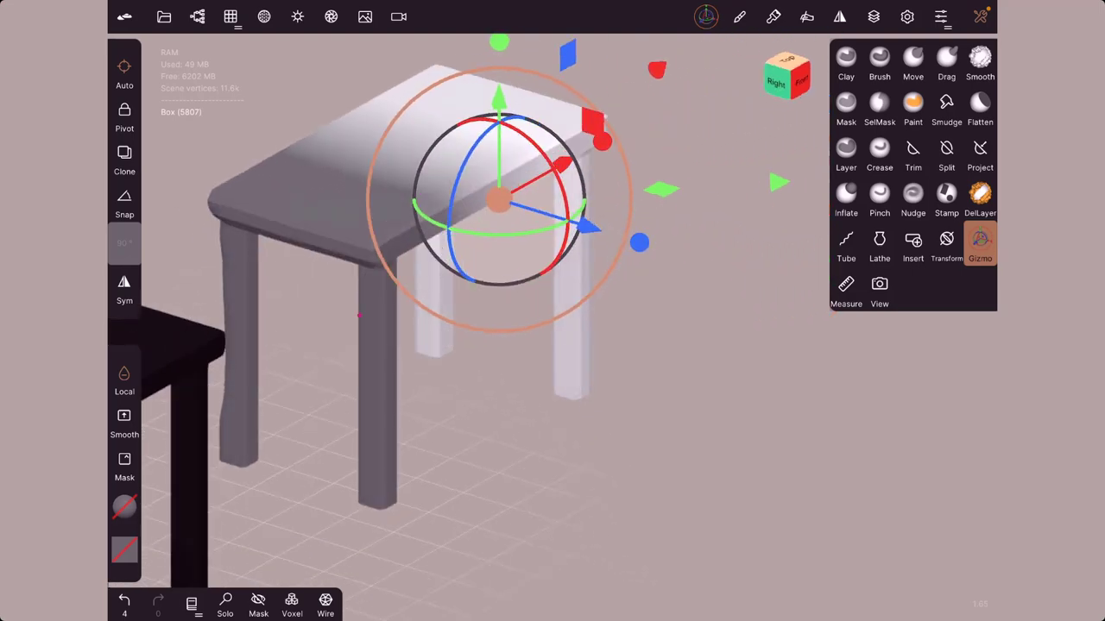
left_click(783, 76)
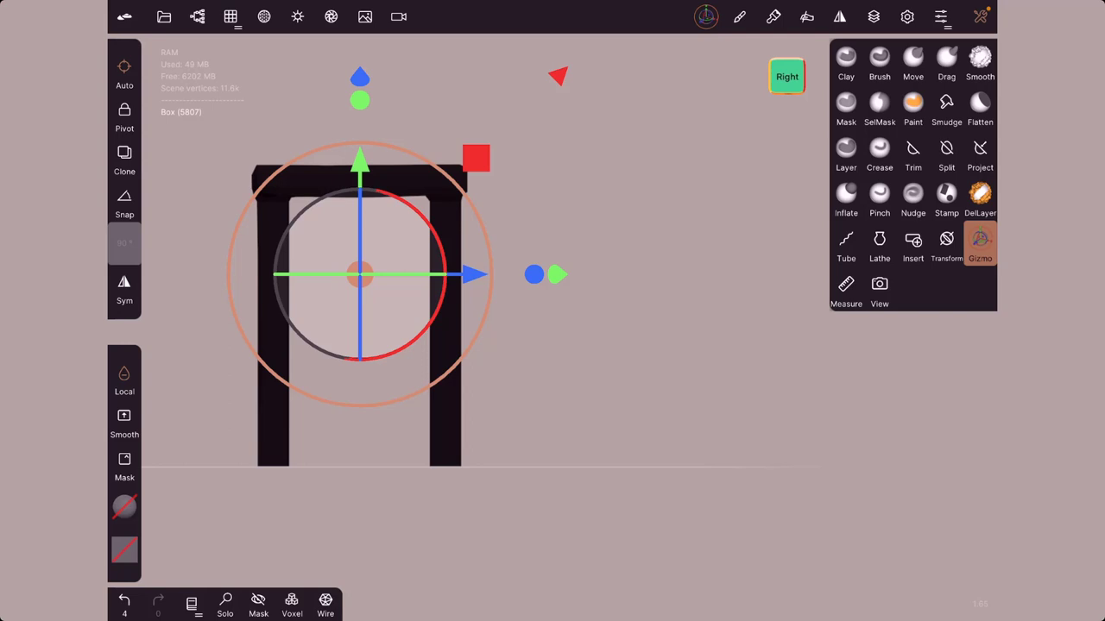
Slide the table along the blue arrow, undoing the first move and dragging it farther right
left_click_drag(466, 256, 537, 256)
key("ctrl+z")
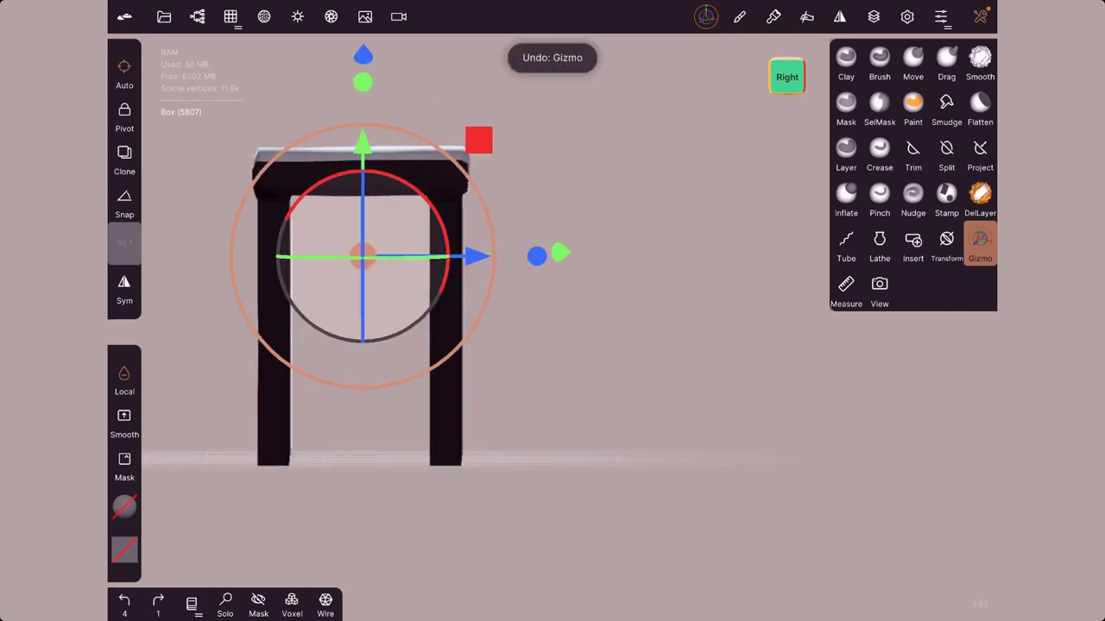
left_click_drag(365, 313, 720, 312)
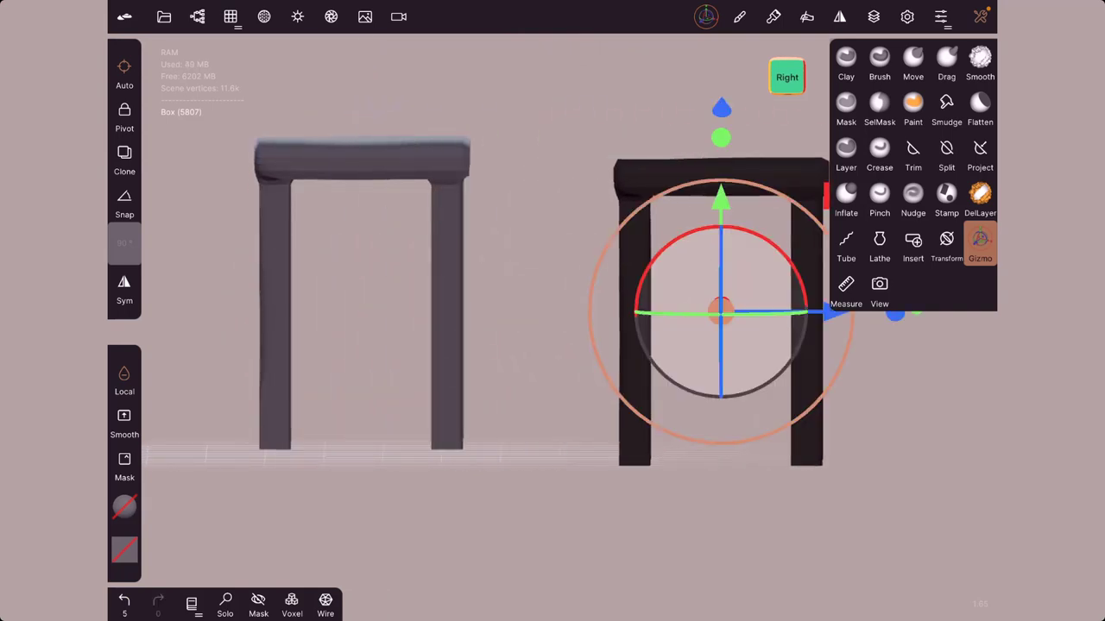
left_click(880, 106)
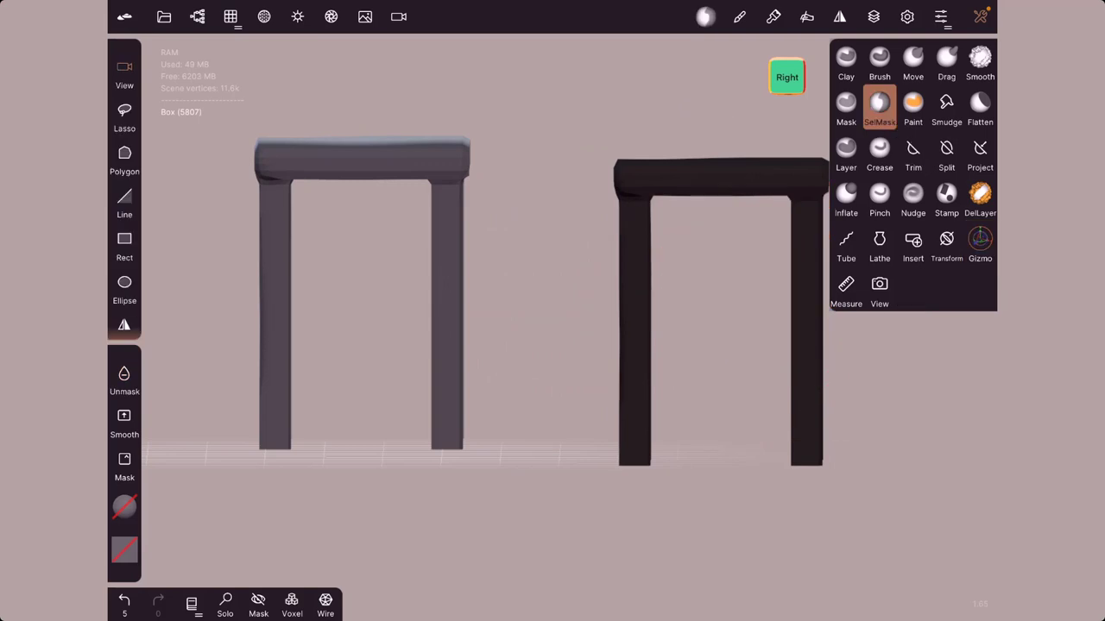
Clear the table's mask via SelMask settings, retrying once, and return to the Right view
left_click(705, 16)
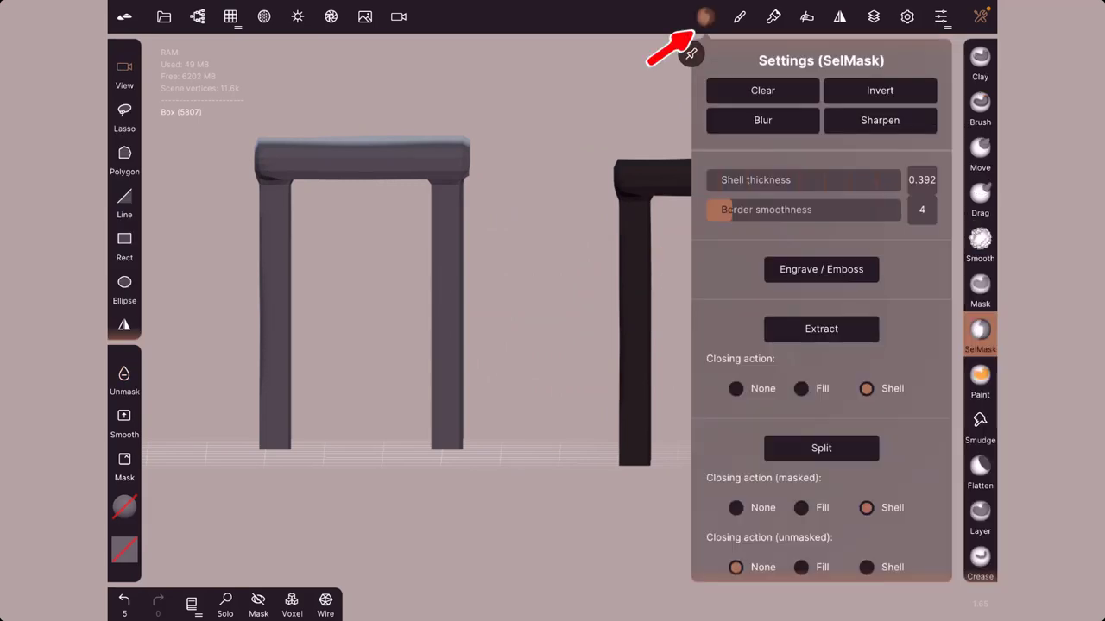
left_click(762, 91)
left_click(704, 16)
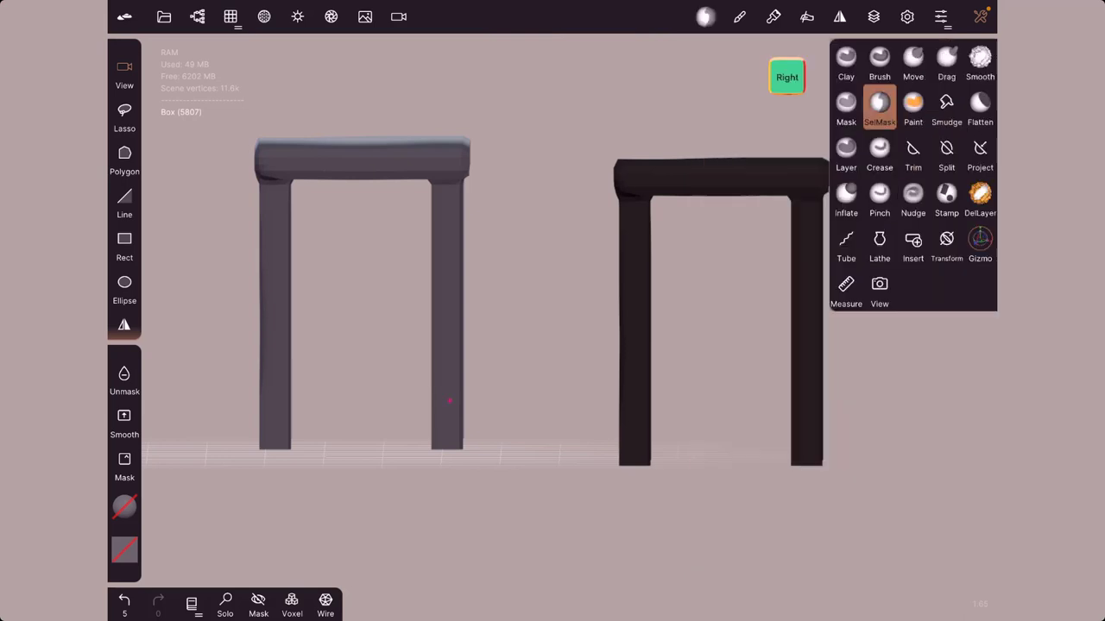
left_click_drag(449, 401, 518, 371)
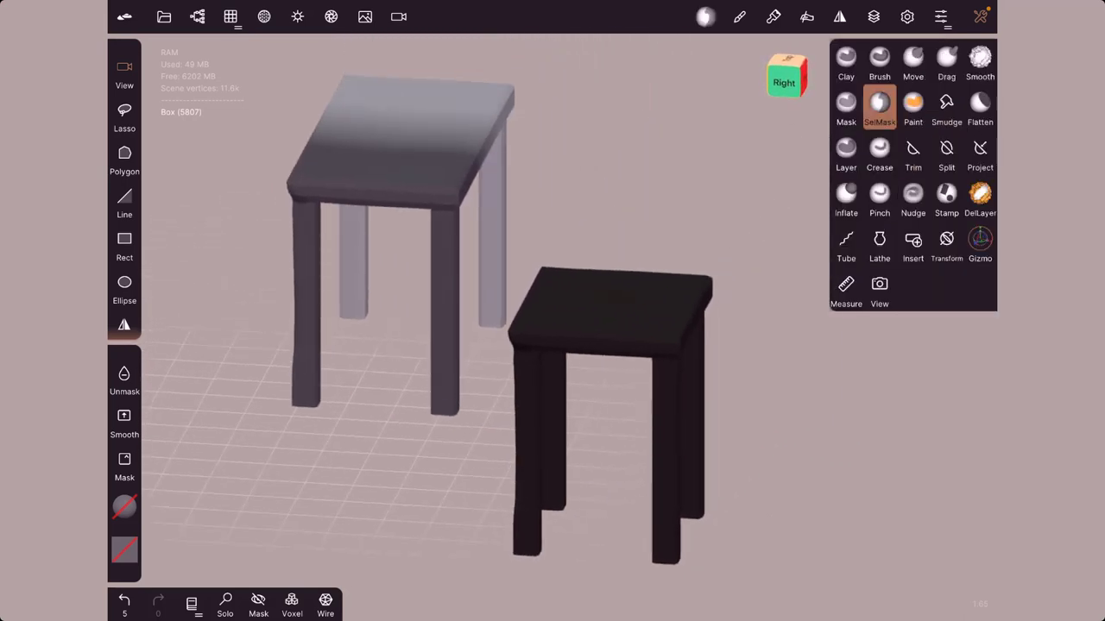
left_click_drag(448, 397, 440, 399)
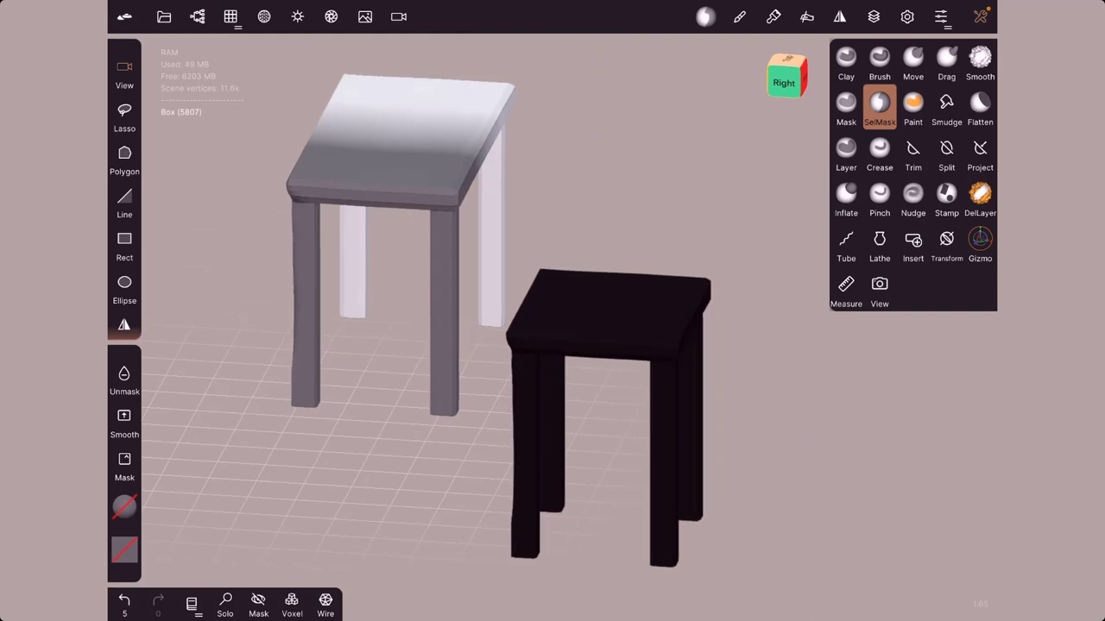
left_click(705, 16)
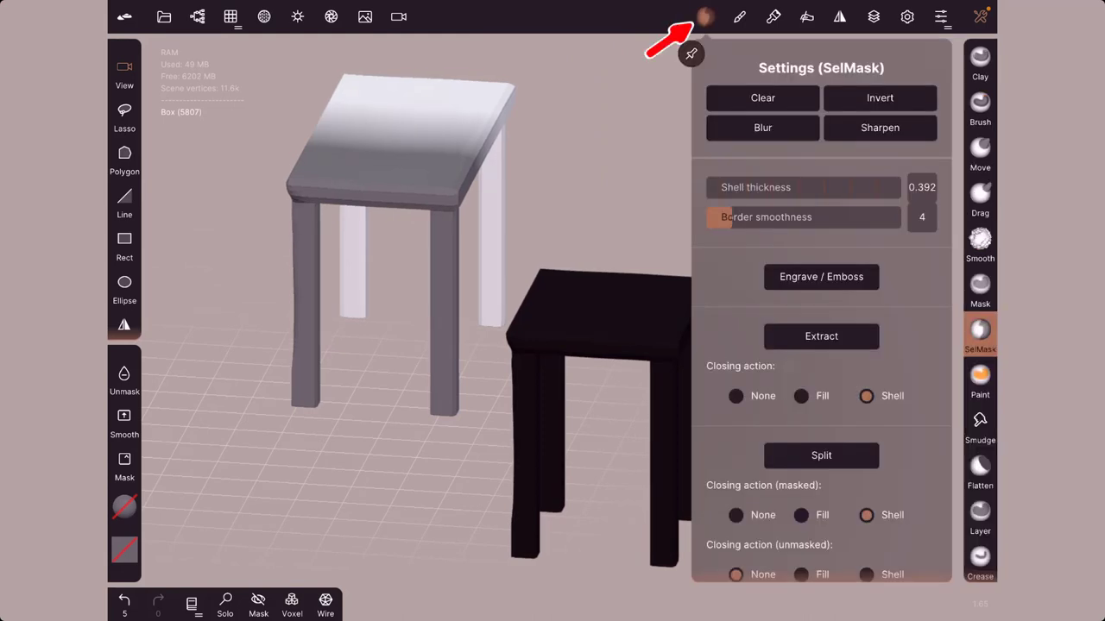
left_click(762, 97)
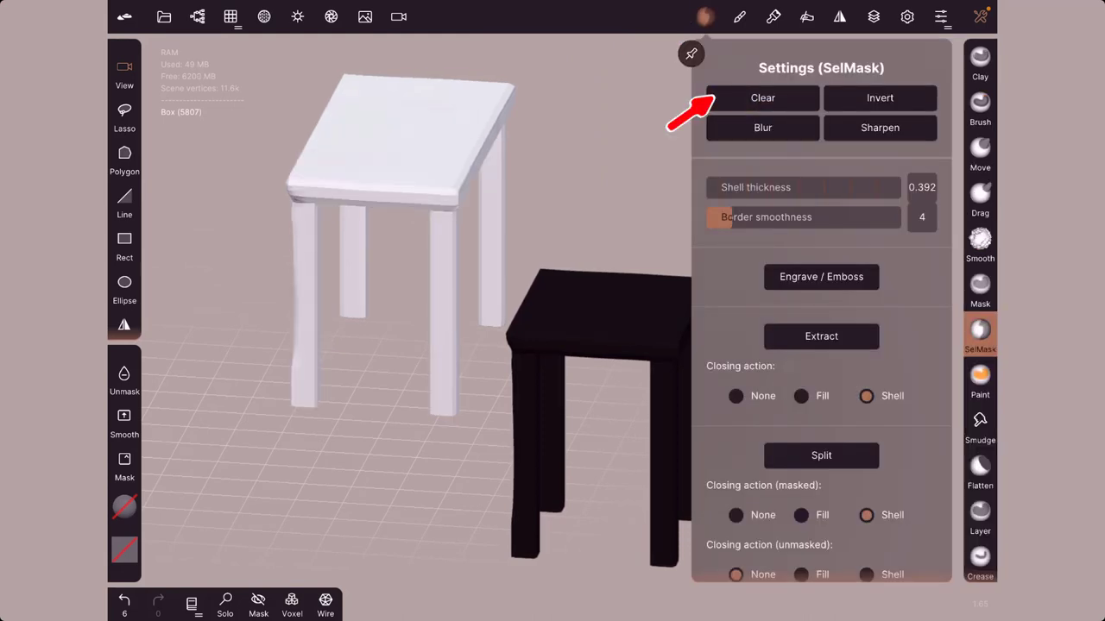
left_click(705, 16)
left_click_drag(388, 345, 483, 346)
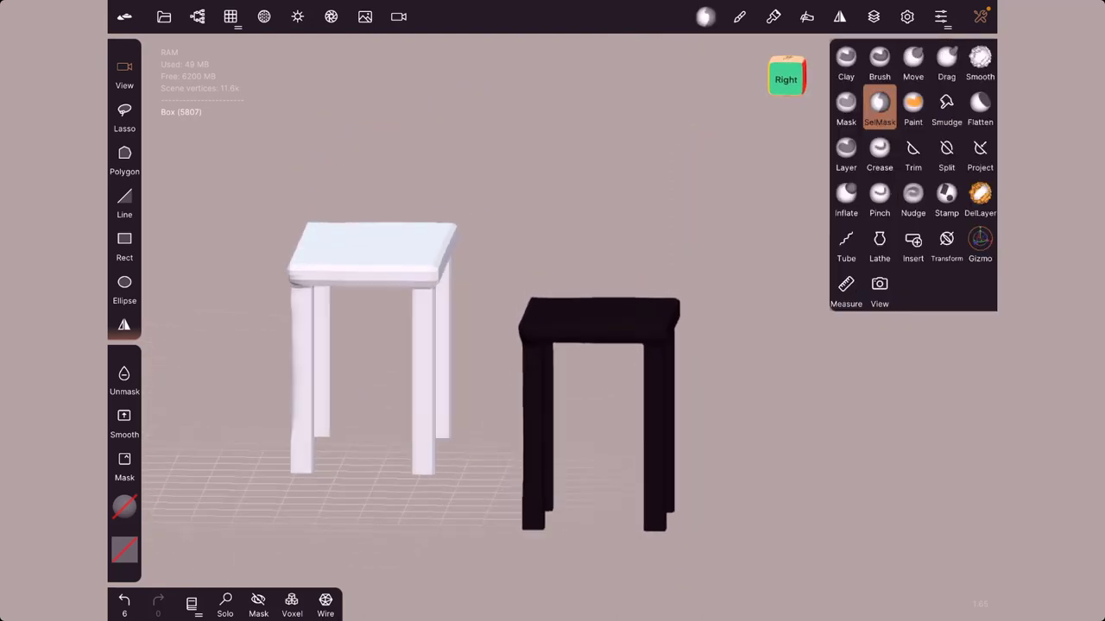
left_click(786, 77)
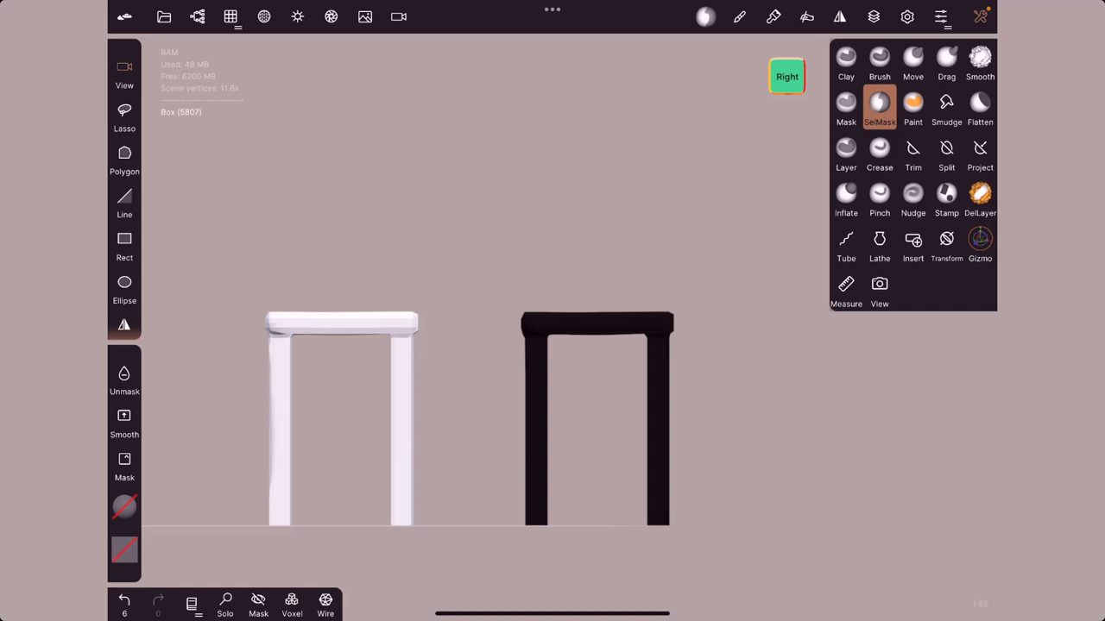
Rect-mask the table's left half, top and legs, then orbit to a 3D view
left_click(124, 239)
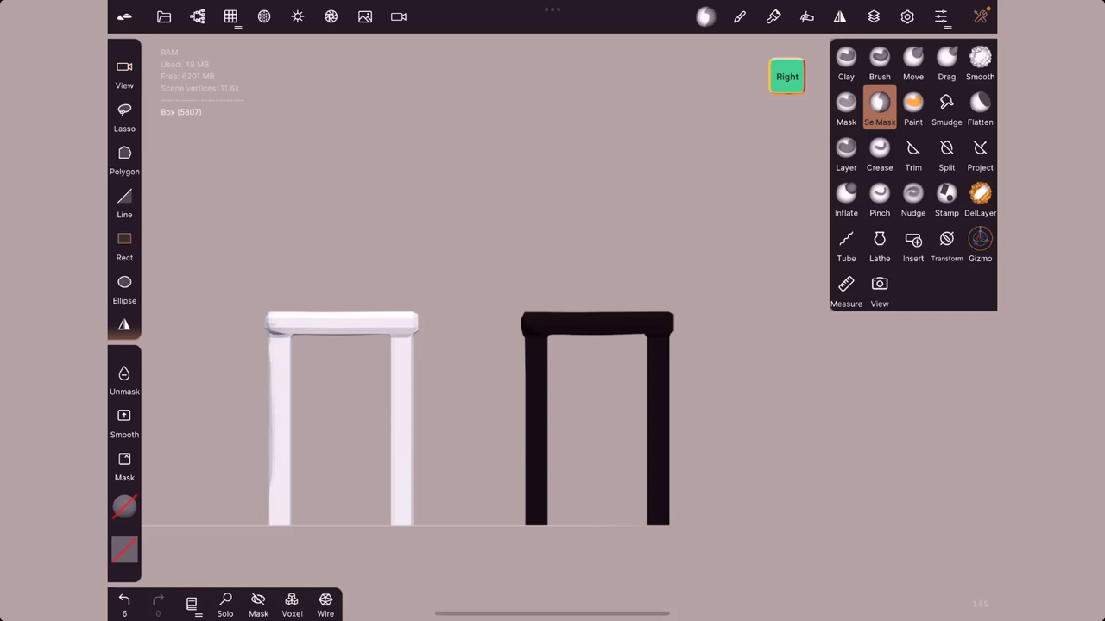
mouse_move(225, 252)
left_mouse_down()
mouse_move(265, 553)
mouse_move(341, 556)
left_mouse_up()
left_click_drag(542, 182, 512, 265)
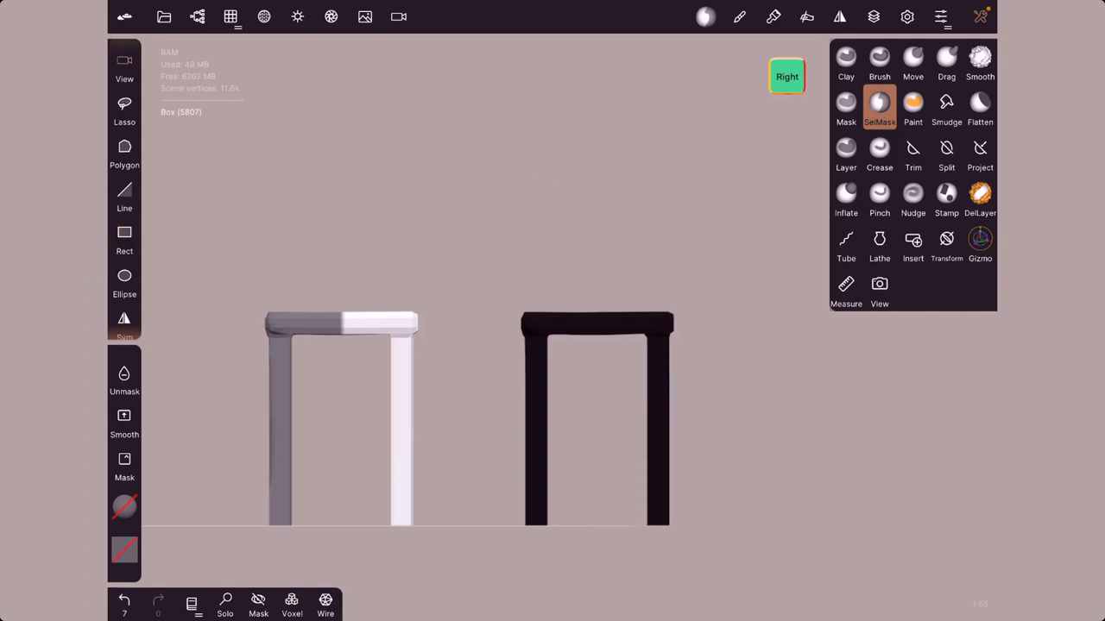
mouse_move(500, 345)
left_mouse_down()
mouse_move(575, 291)
mouse_move(604, 284)
left_mouse_up()
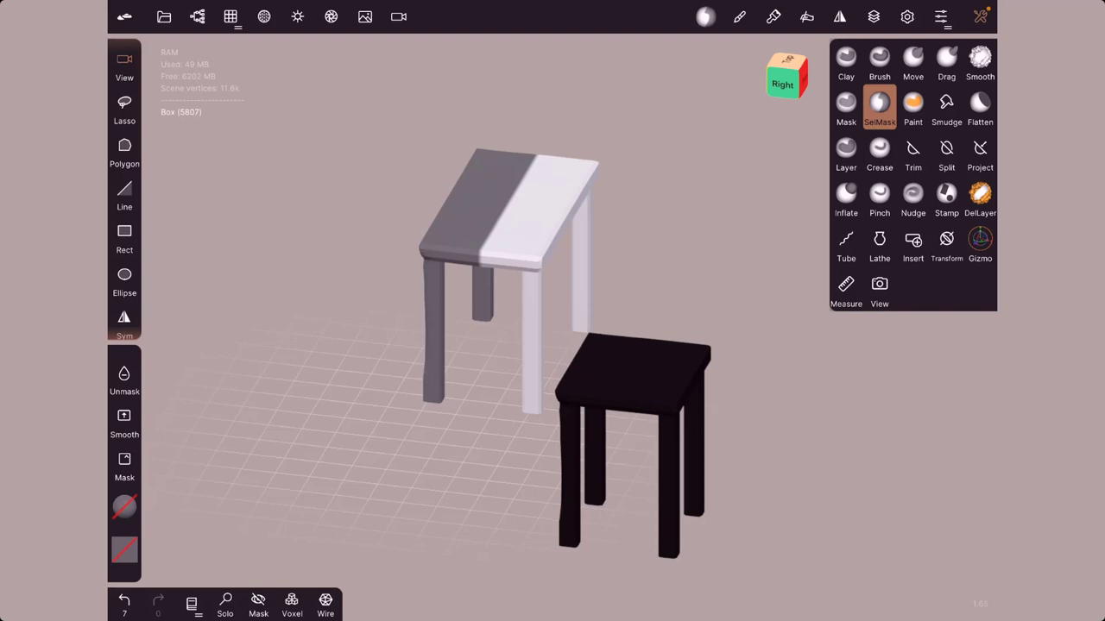
Widen the table by dragging its unmasked half right with the gizmo, then clear the mask
left_click(980, 246)
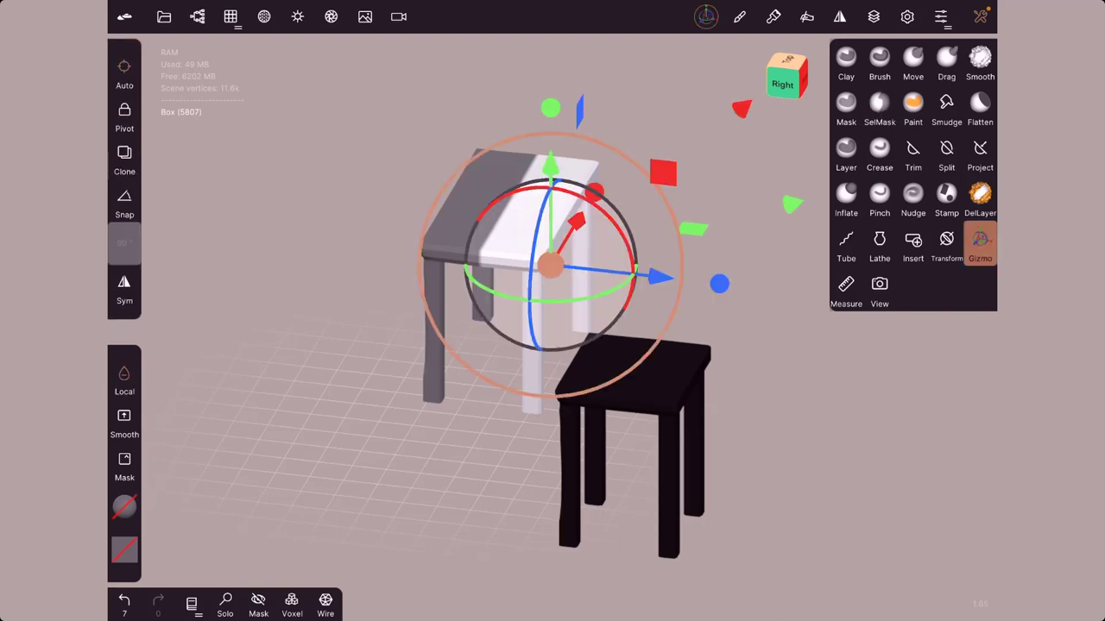
left_click_drag(660, 276, 725, 276)
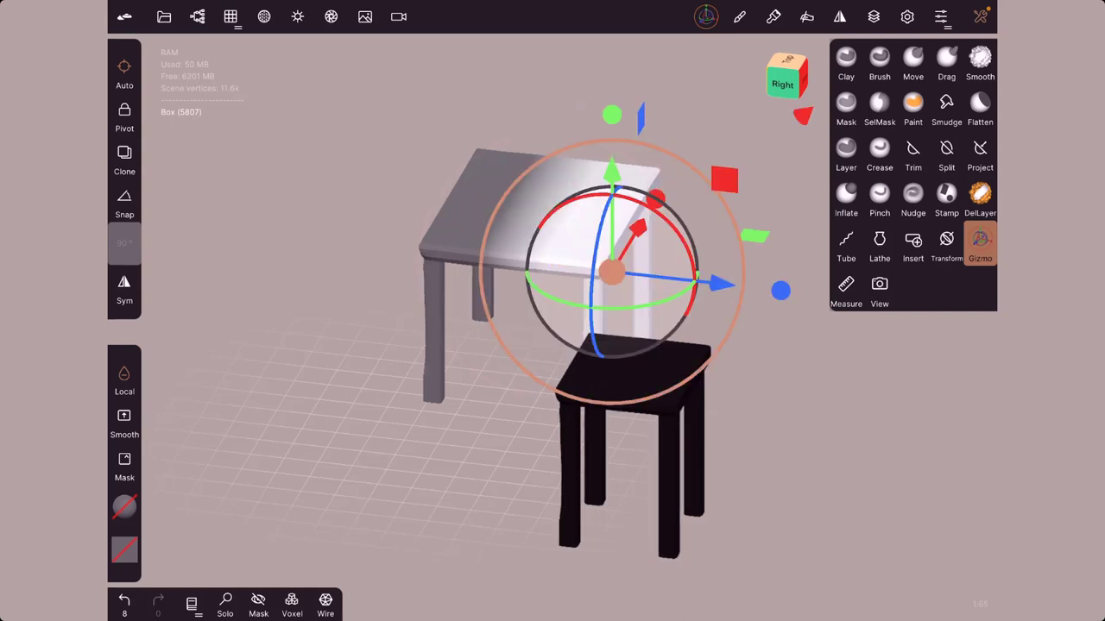
left_click(879, 113)
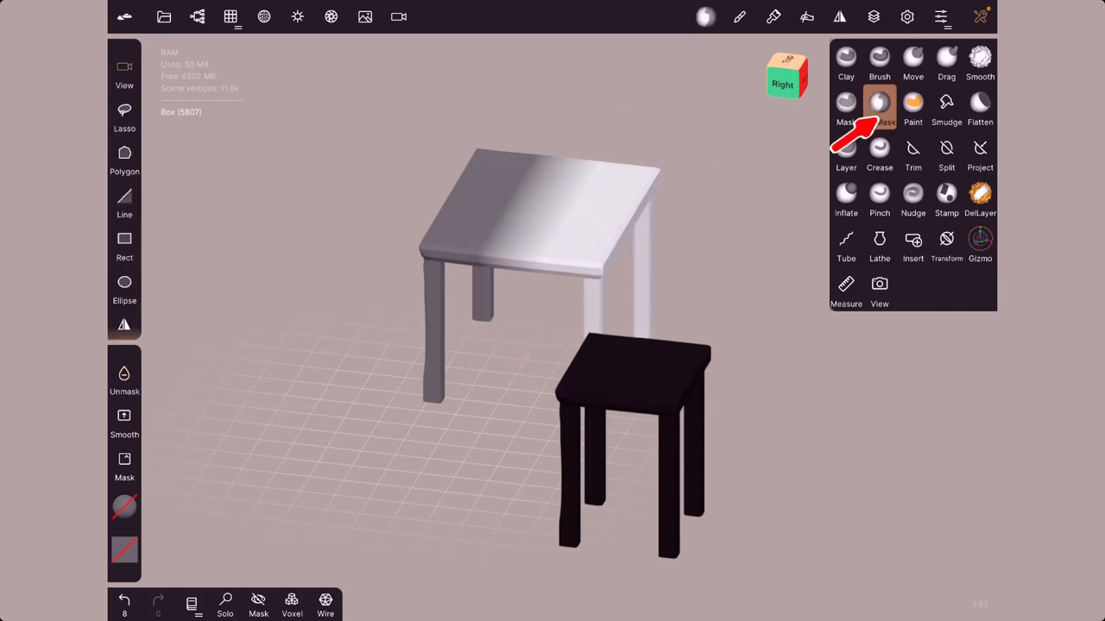
left_click(705, 16)
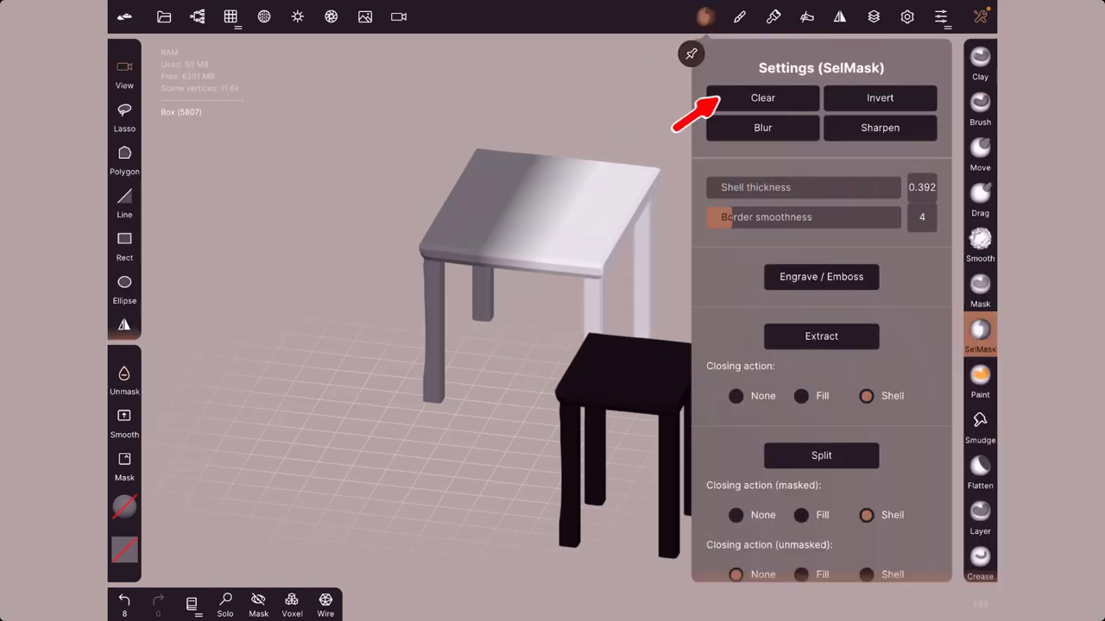
left_click(717, 99)
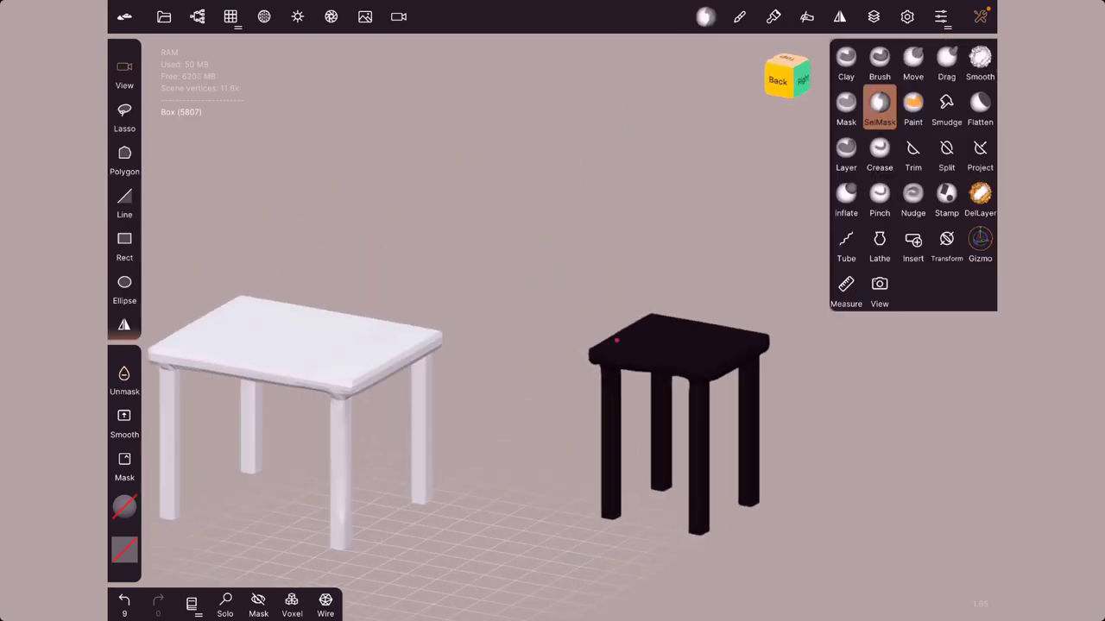
Turn on wireframe display and orbit around the table to inspect its mesh grid
middle_click_drag(616, 341, 467, 286)
scroll(467, 286, "up", 2)
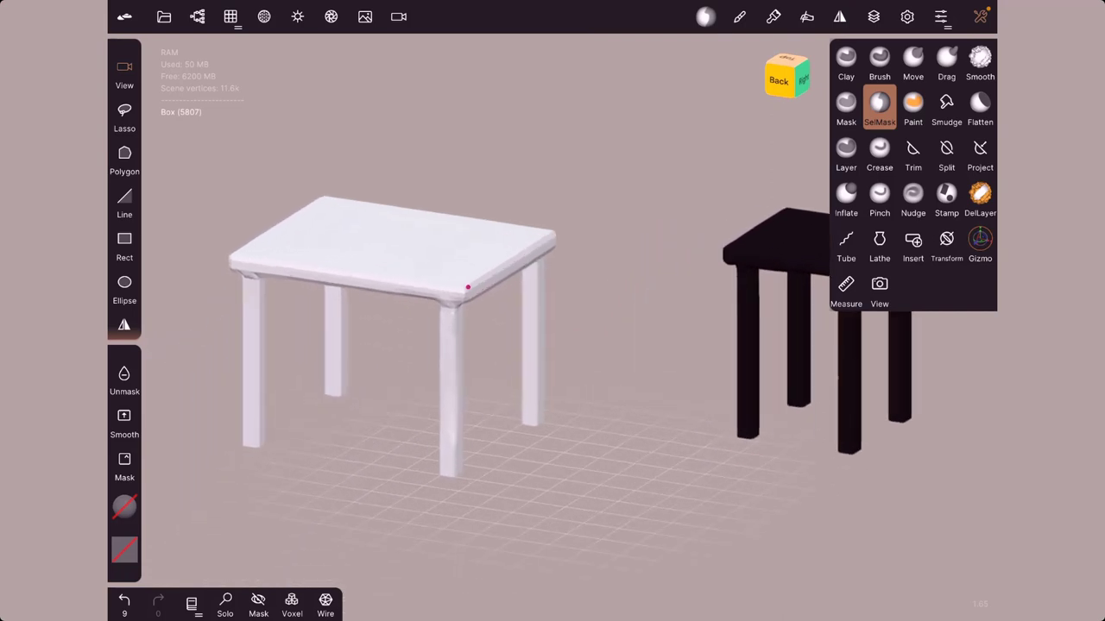
scroll(468, 286, "up", 2)
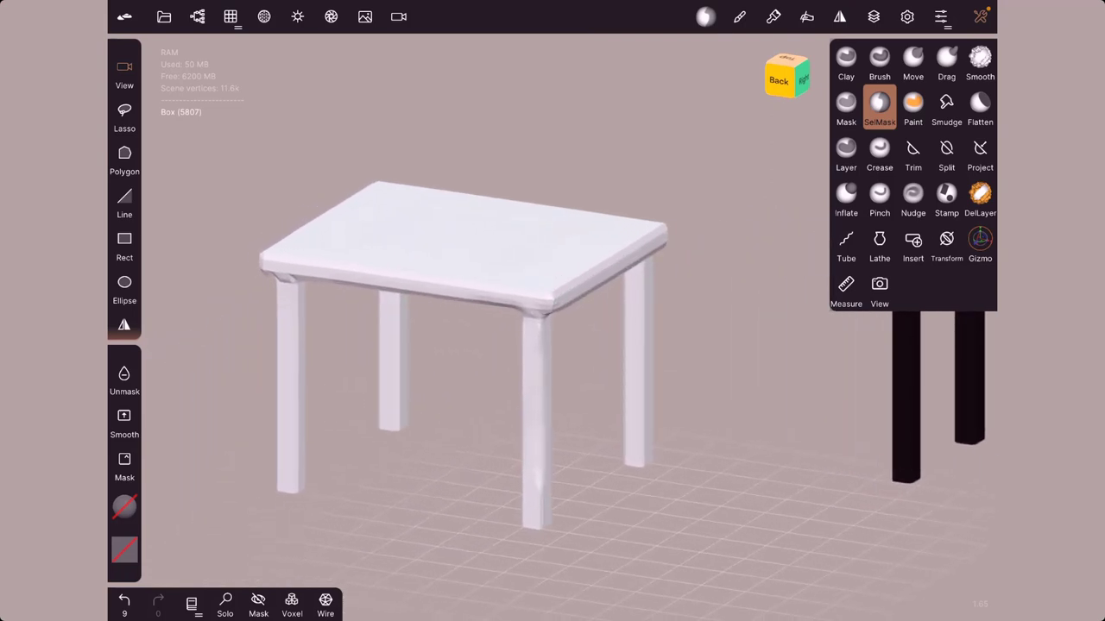
left_click(325, 602)
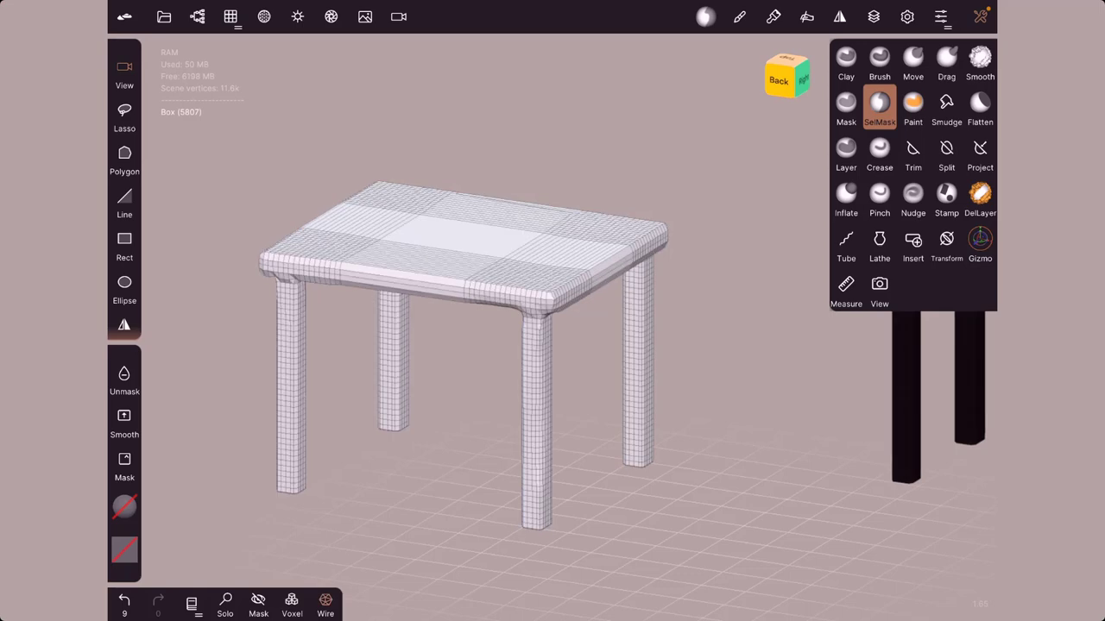
middle_click_drag(558, 291, 518, 371)
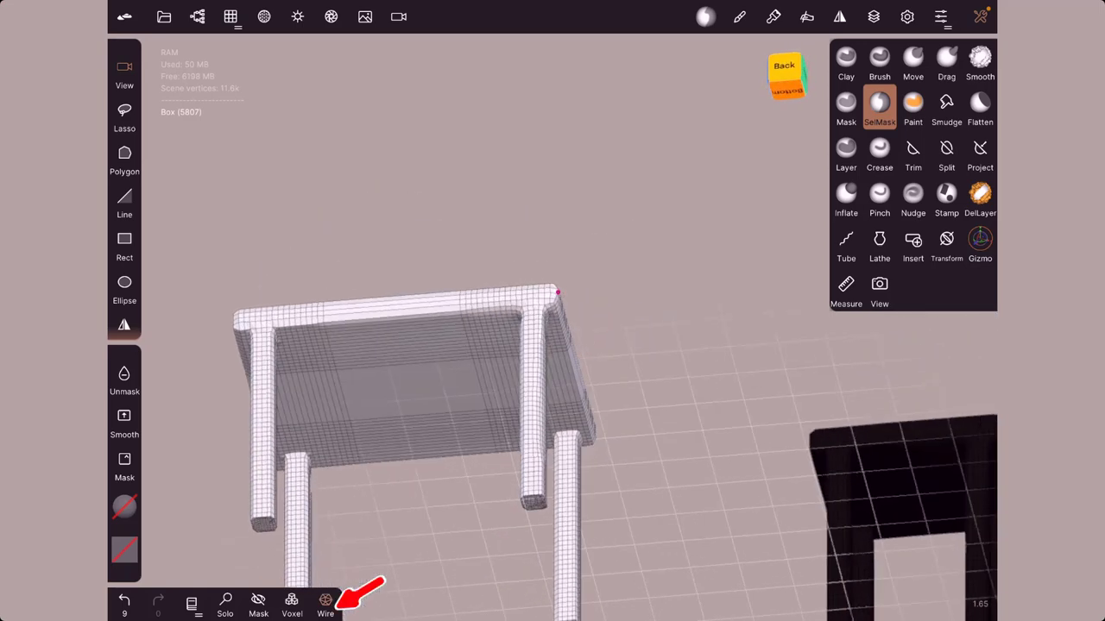
middle_click_drag(555, 254, 543, 267)
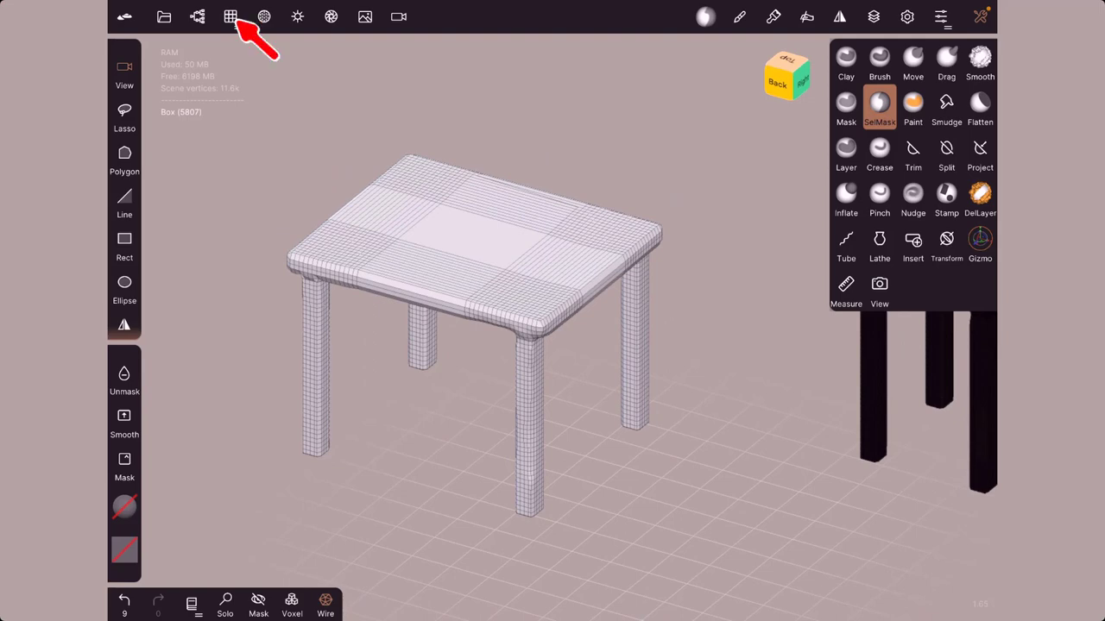
Voxel-remesh the table at resolution 58.5, giving an even all-quad mesh of about 9.8k faces
left_click(230, 16)
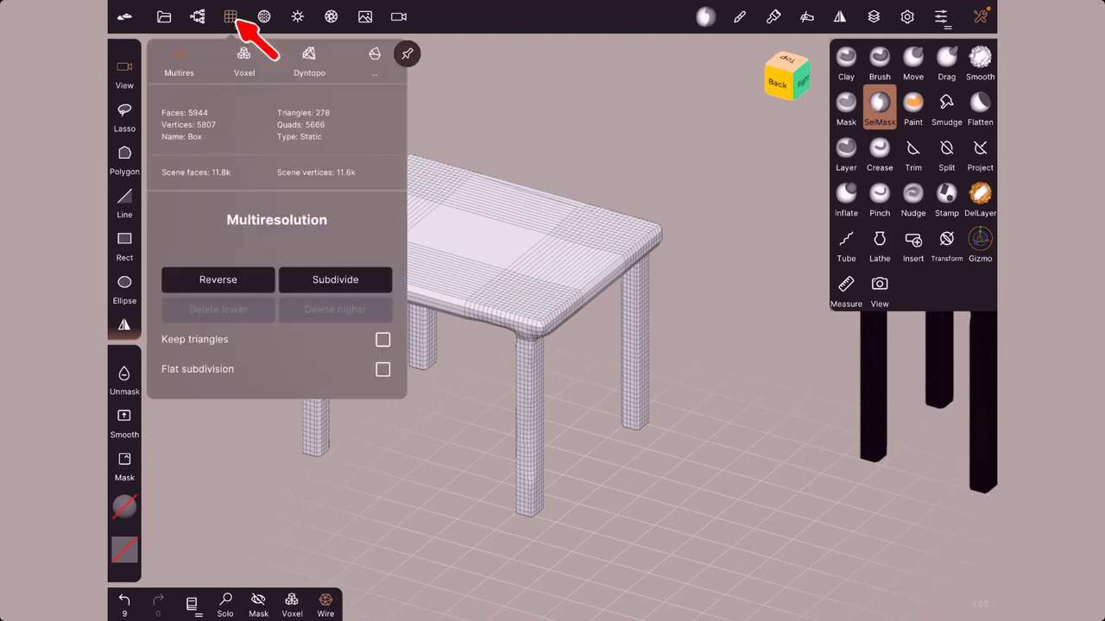
left_click(244, 60)
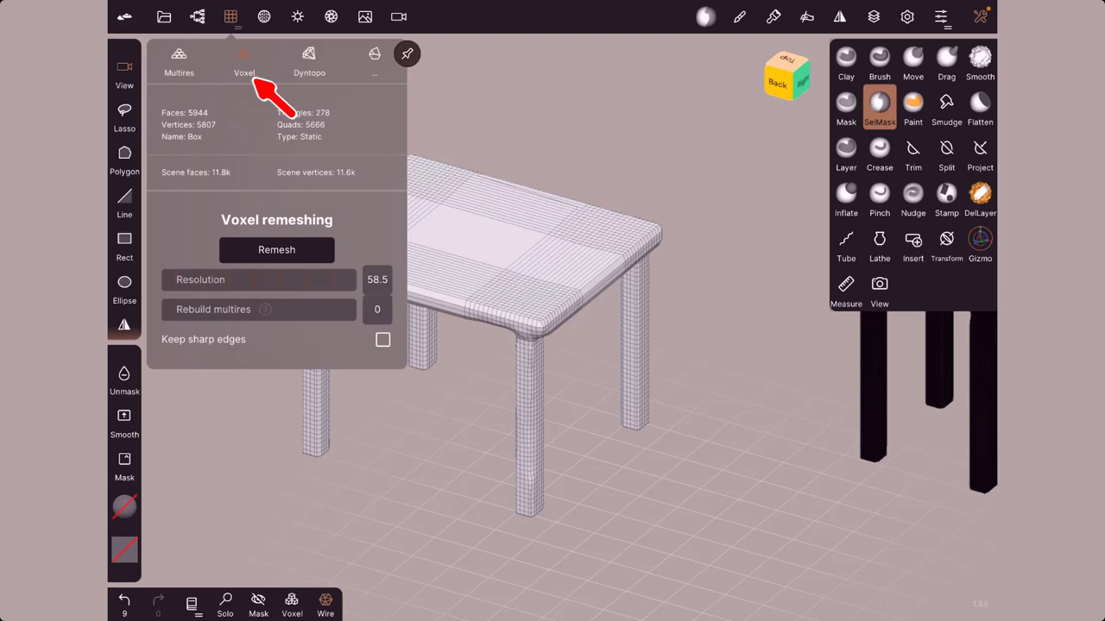
left_click(319, 250)
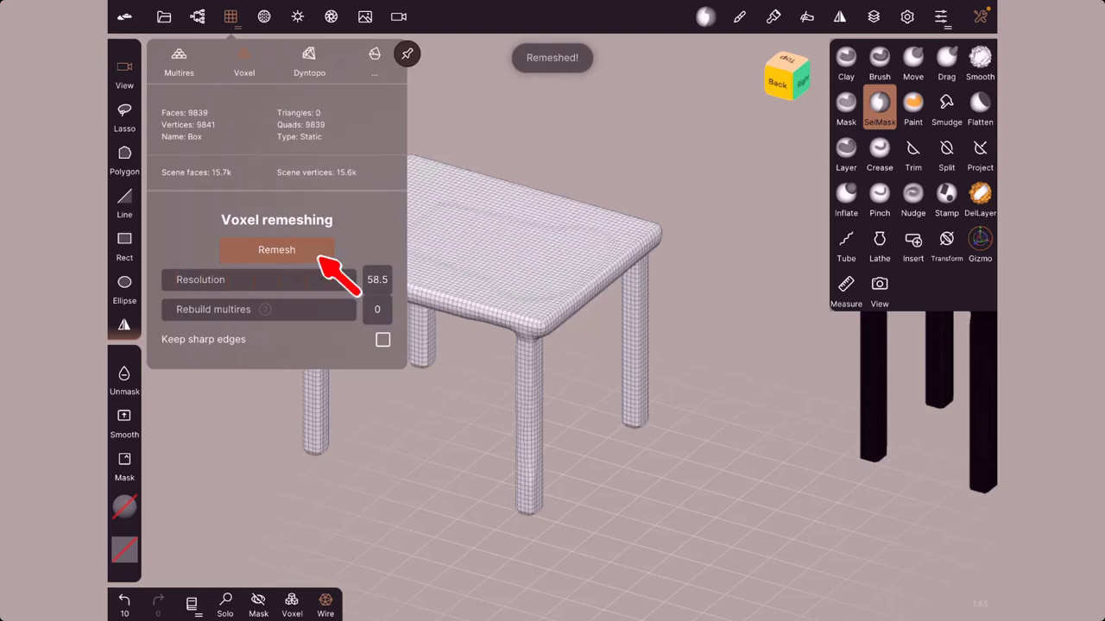
left_click_drag(547, 279, 552, 121)
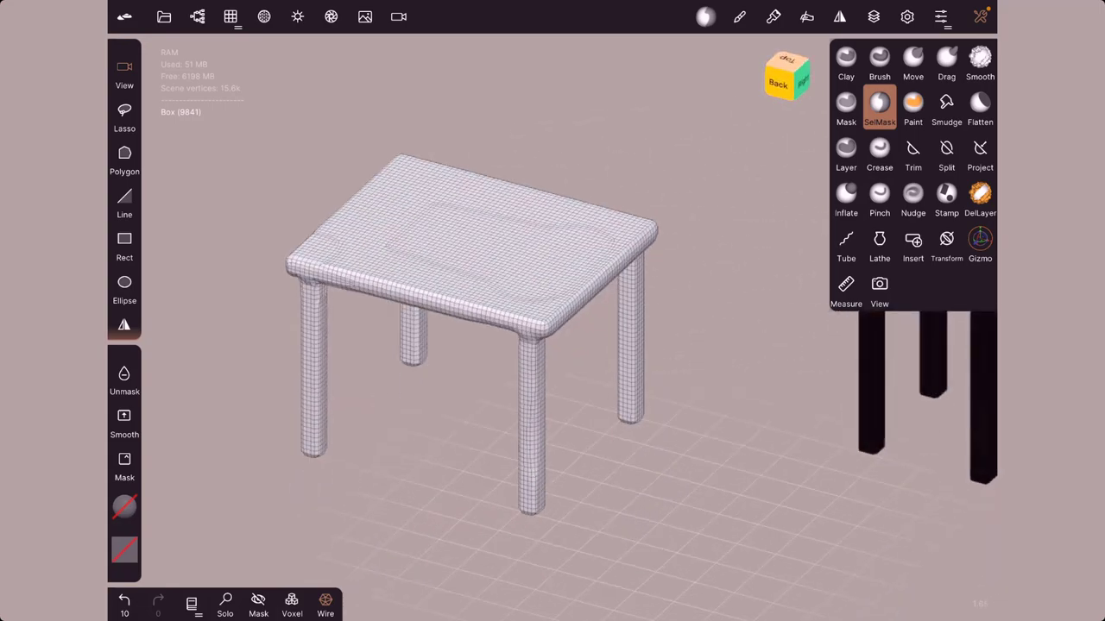
Turn off the wireframe overlay and bring up the scene list showing both Box objects
mouse_move(547, 279)
left_mouse_down()
mouse_move(517, 483)
mouse_move(604, 285)
left_mouse_up()
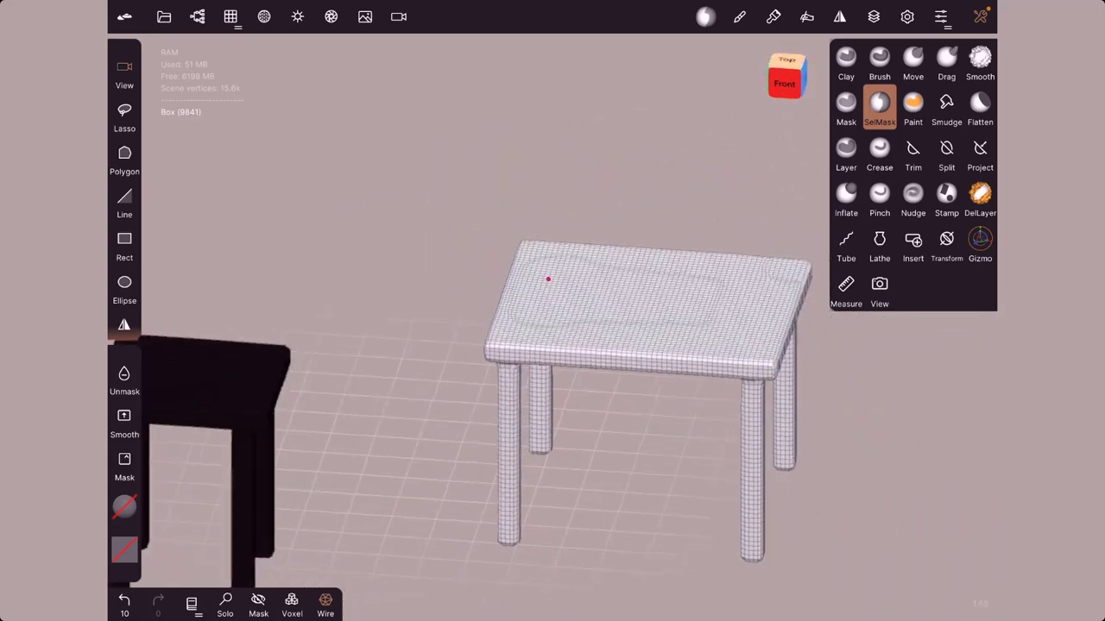
left_click(325, 604)
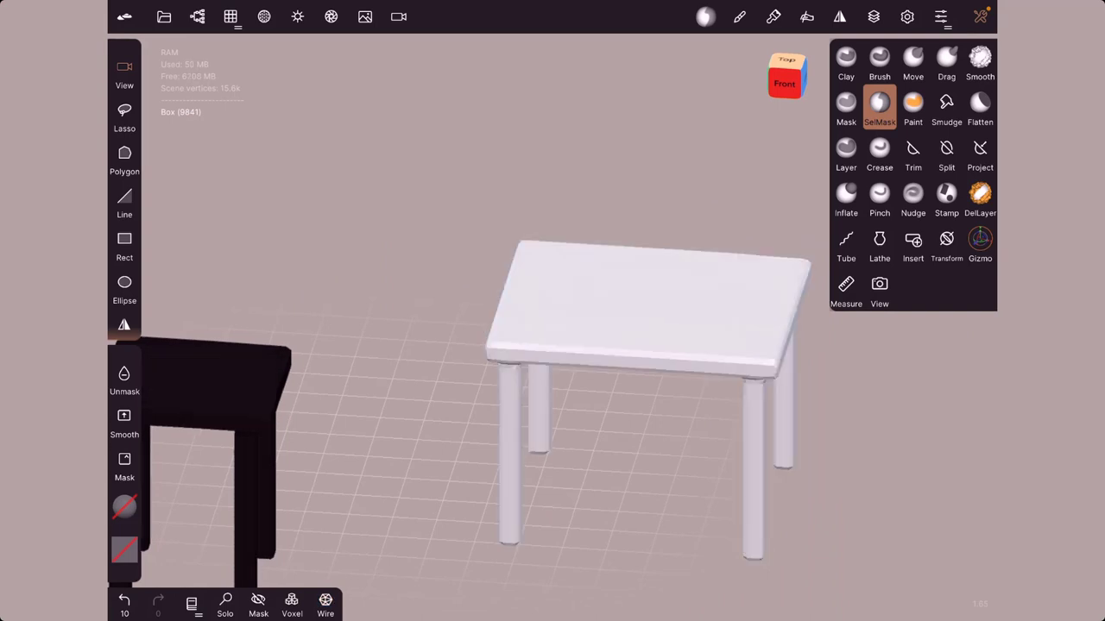
mouse_move(552, 285)
left_mouse_down()
mouse_move(532, 215)
mouse_move(560, 218)
mouse_move(466, 222)
left_mouse_up()
left_click_drag(564, 217, 559, 217)
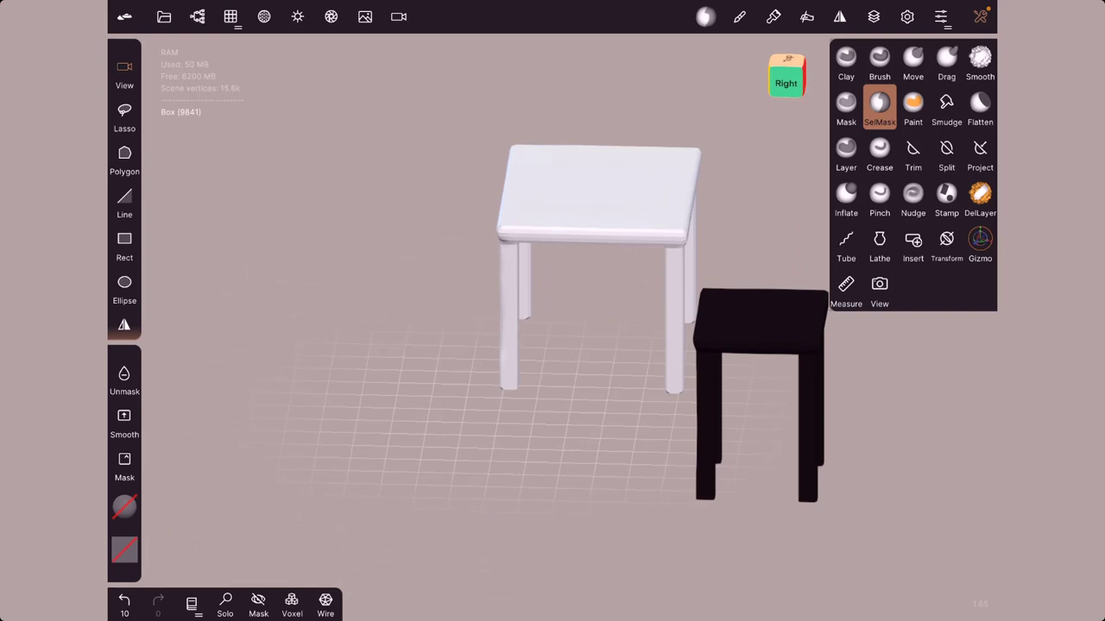
left_click(197, 16)
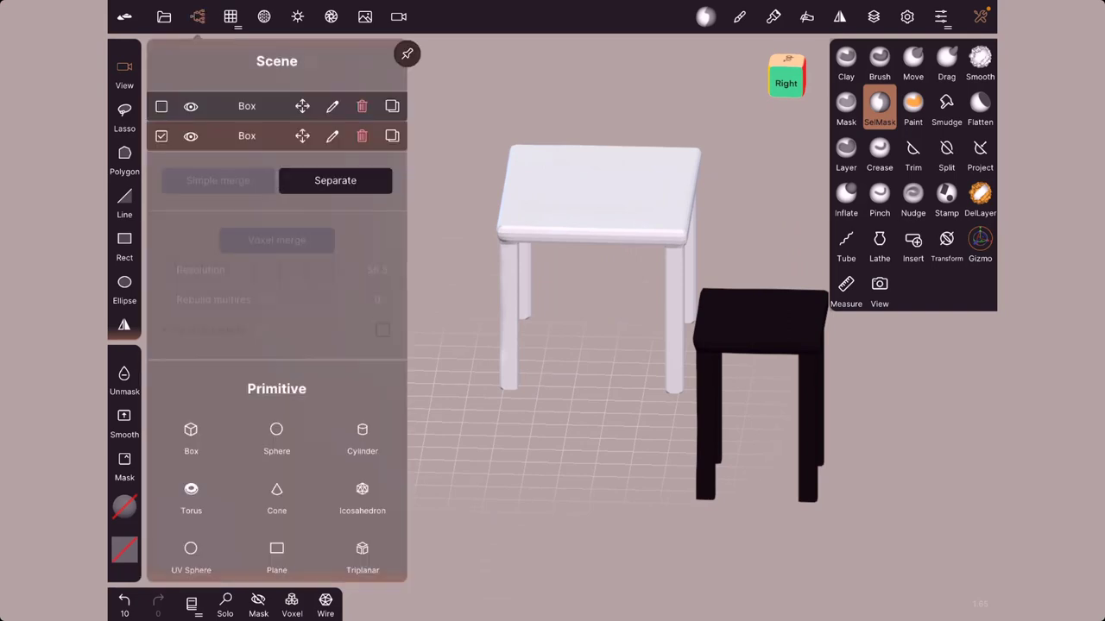
Rename the table's Box object to 'table'
left_click(331, 136)
left_click(552, 154)
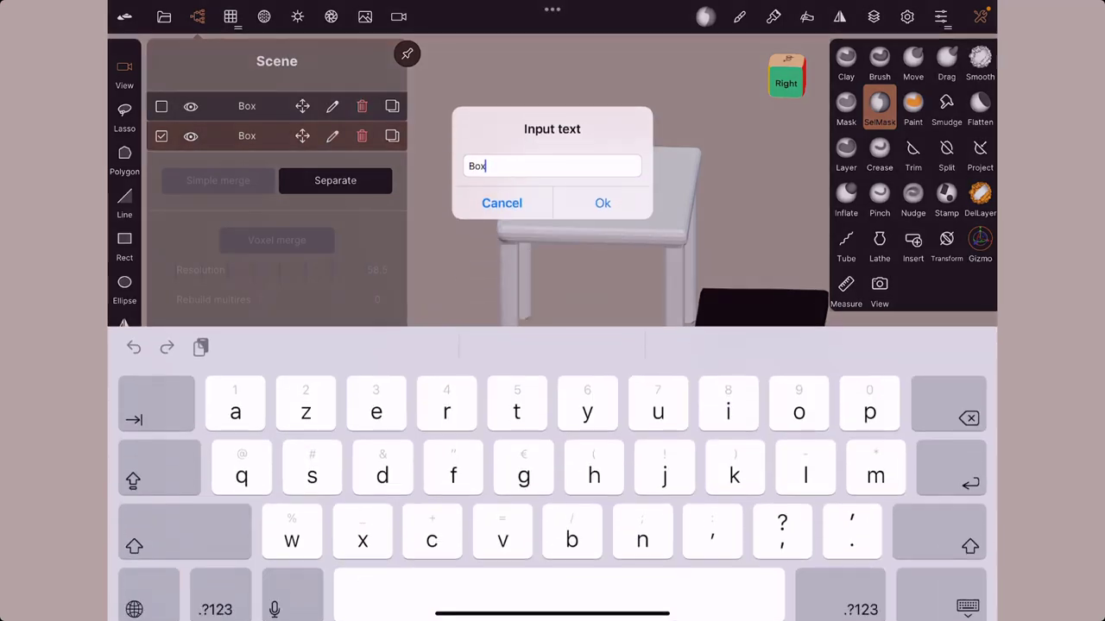
key("BackSpace")
key("BackSpace")
key("BackSpace")
type("t")
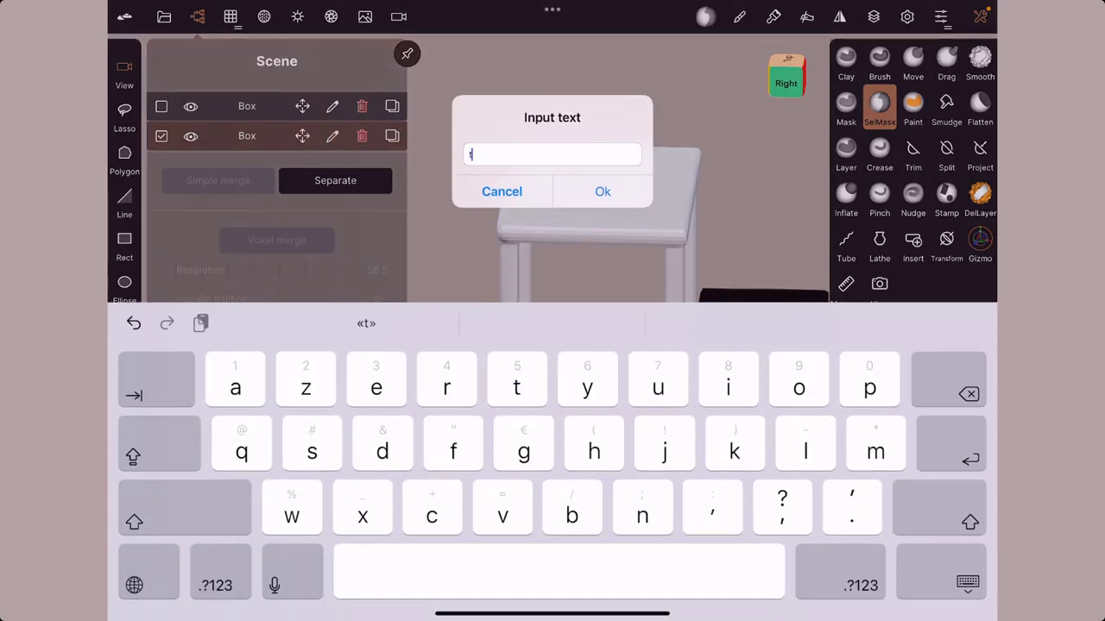
type("able")
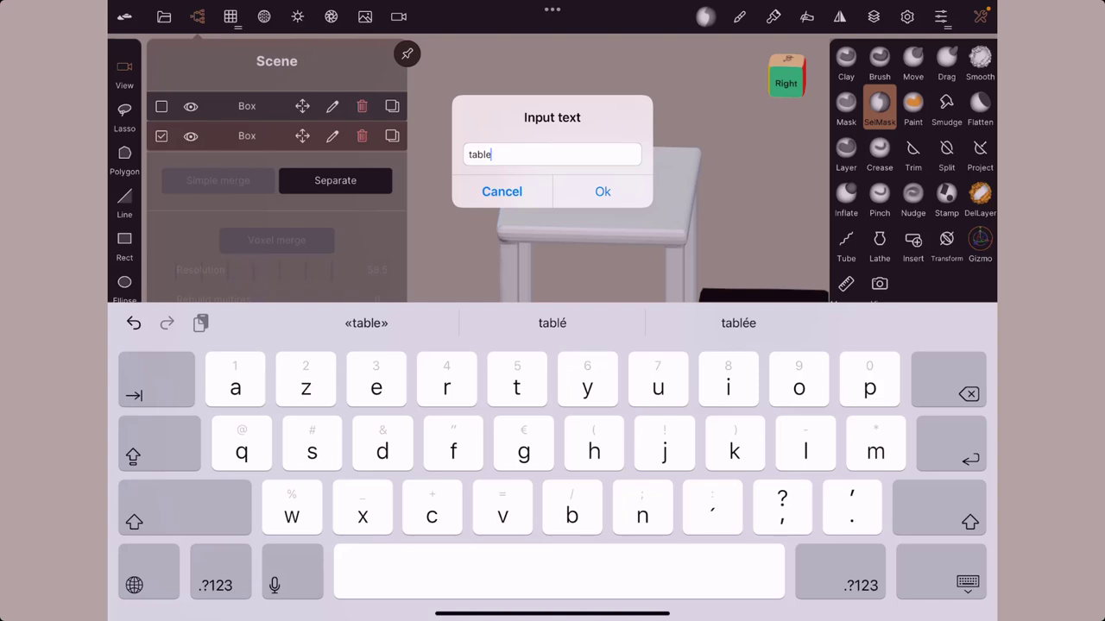
key("Return")
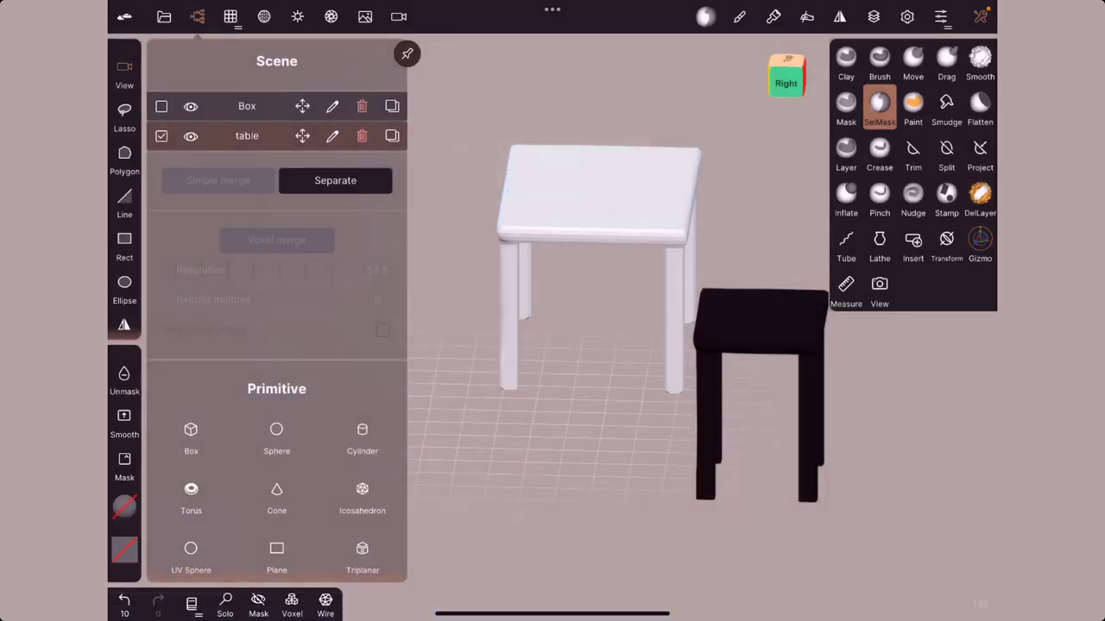
left_click(760, 320)
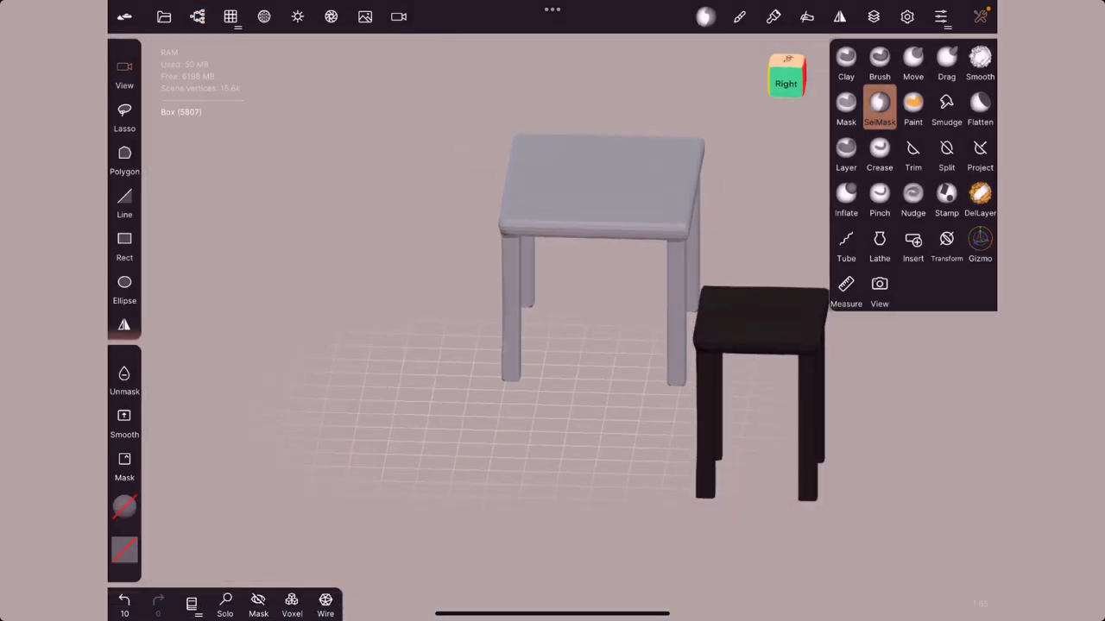
Rename the black stool's Box object to 'tabouret' and close the scene list
left_click(196, 16)
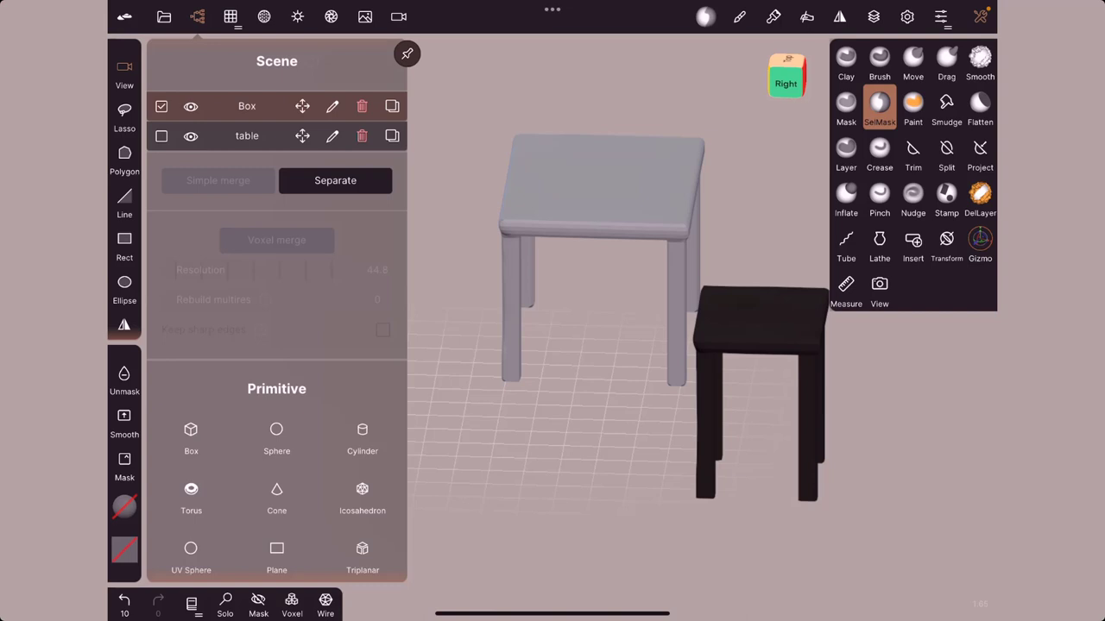
left_click(332, 105)
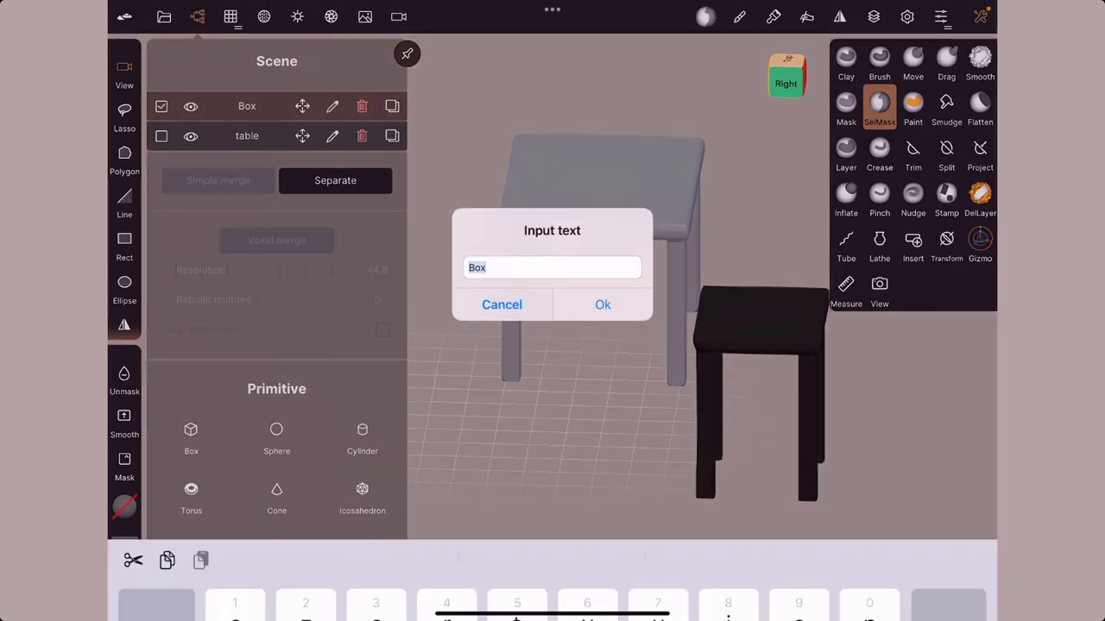
key("BackSpace")
type("t")
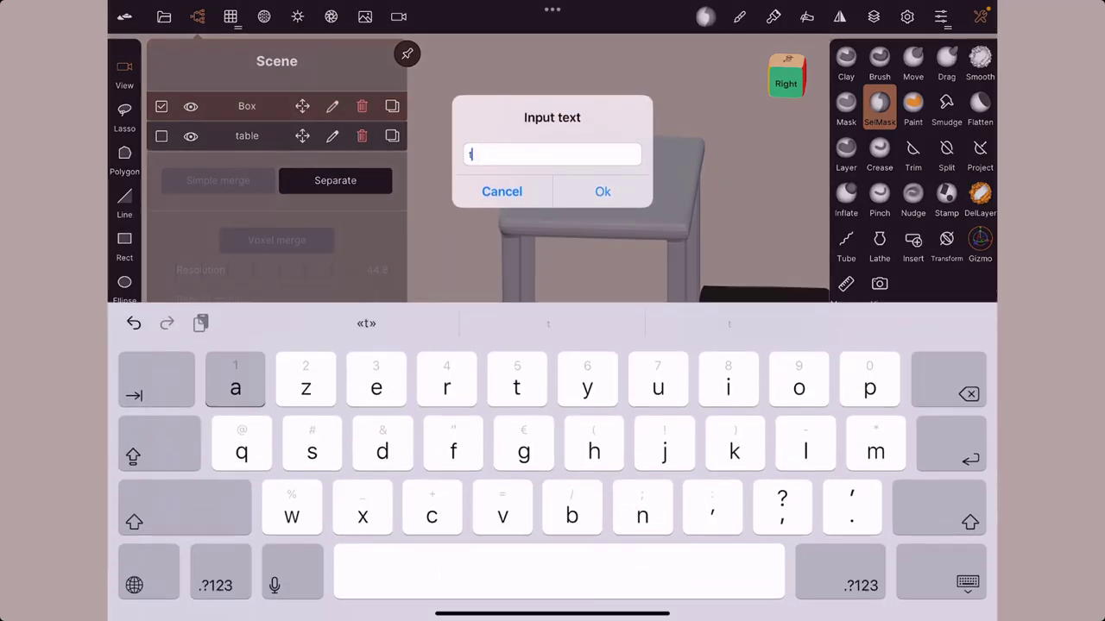
type("aboure")
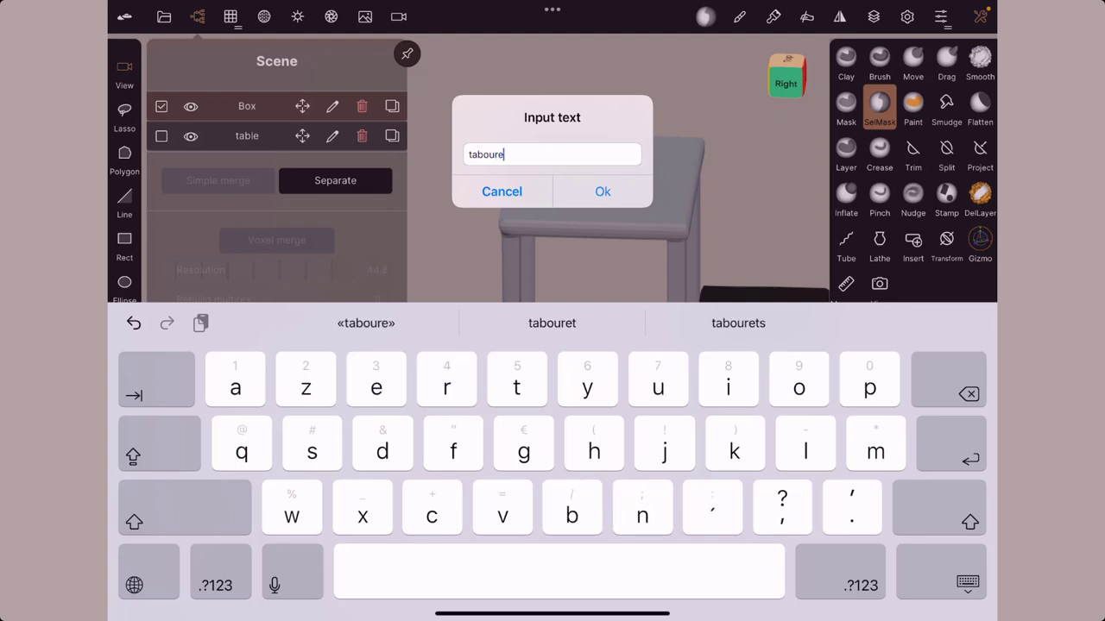
type("t ,")
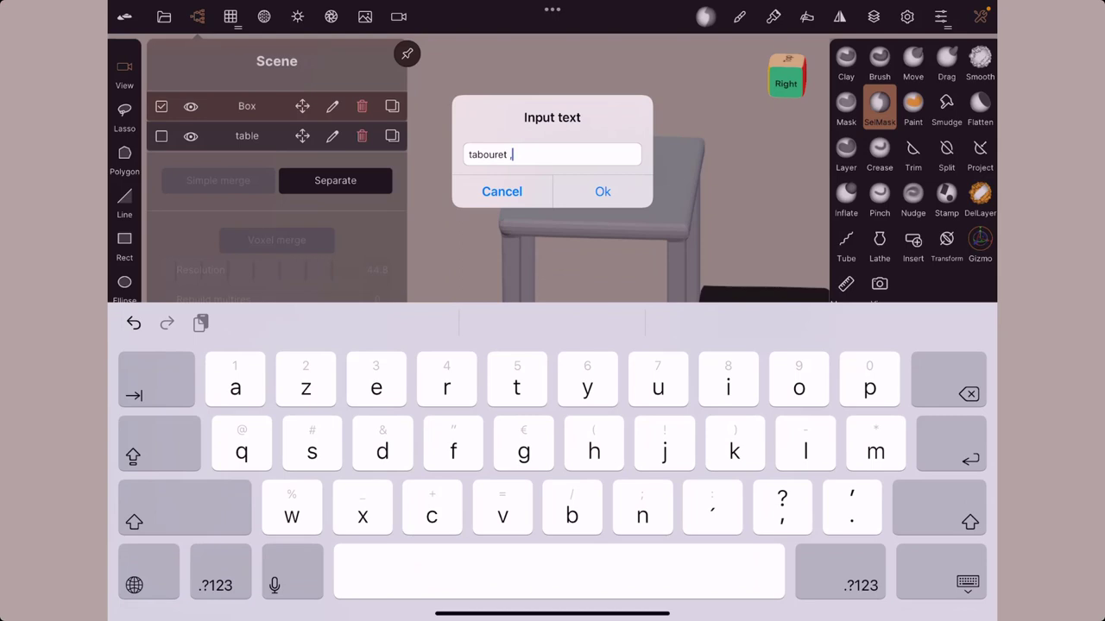
key("BackSpace")
left_click(602, 192)
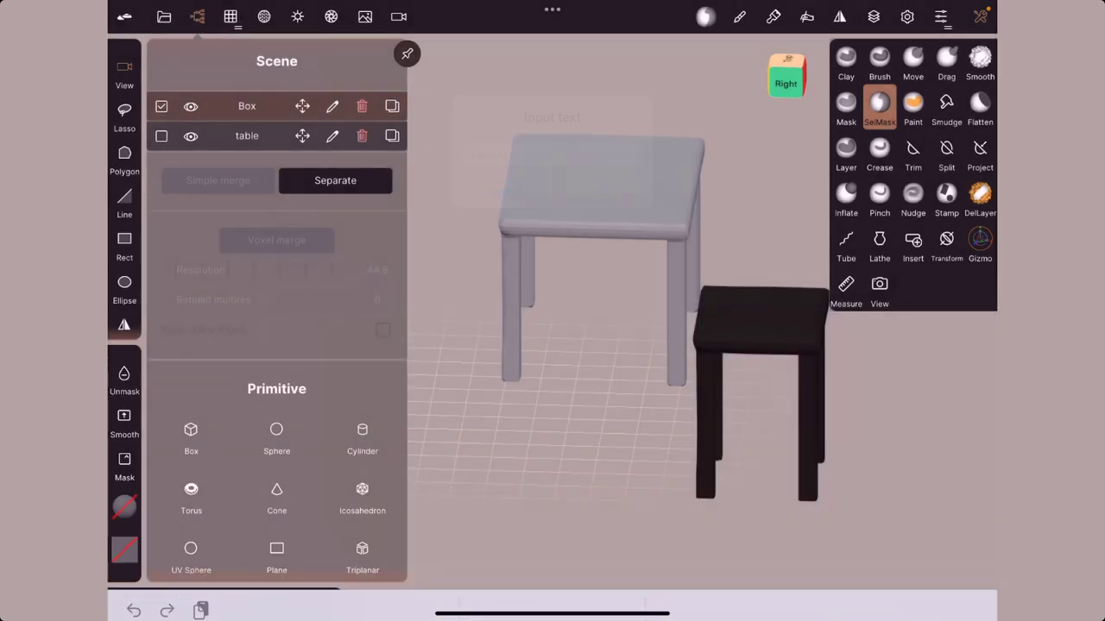
left_click(198, 17)
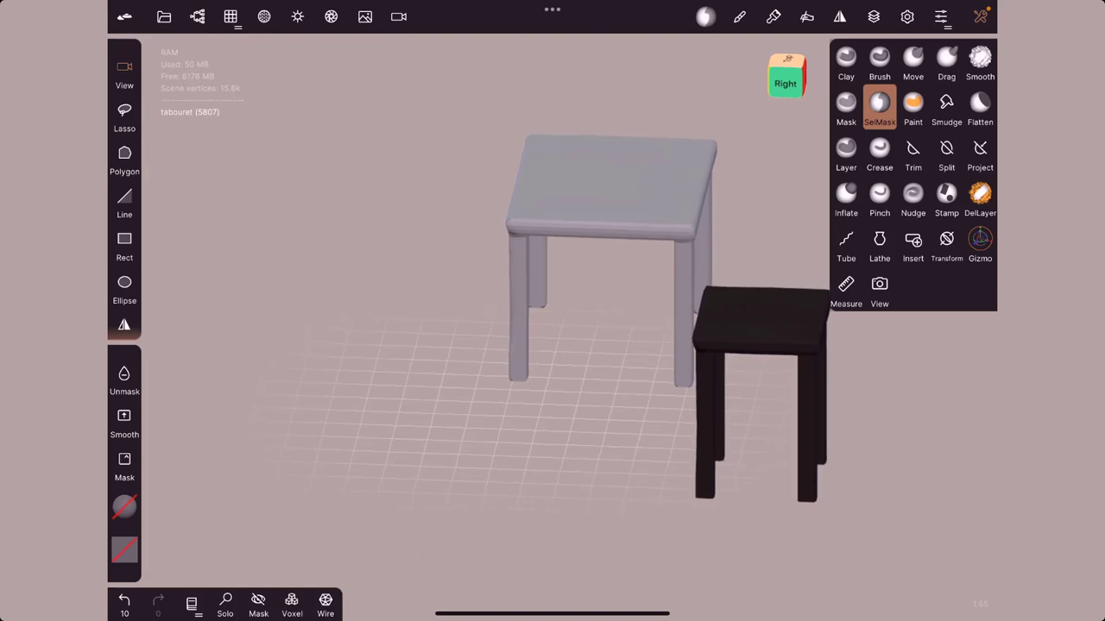
Enable the gizmo on the stool and shrink it vertically with the green scale handle
left_click(785, 83)
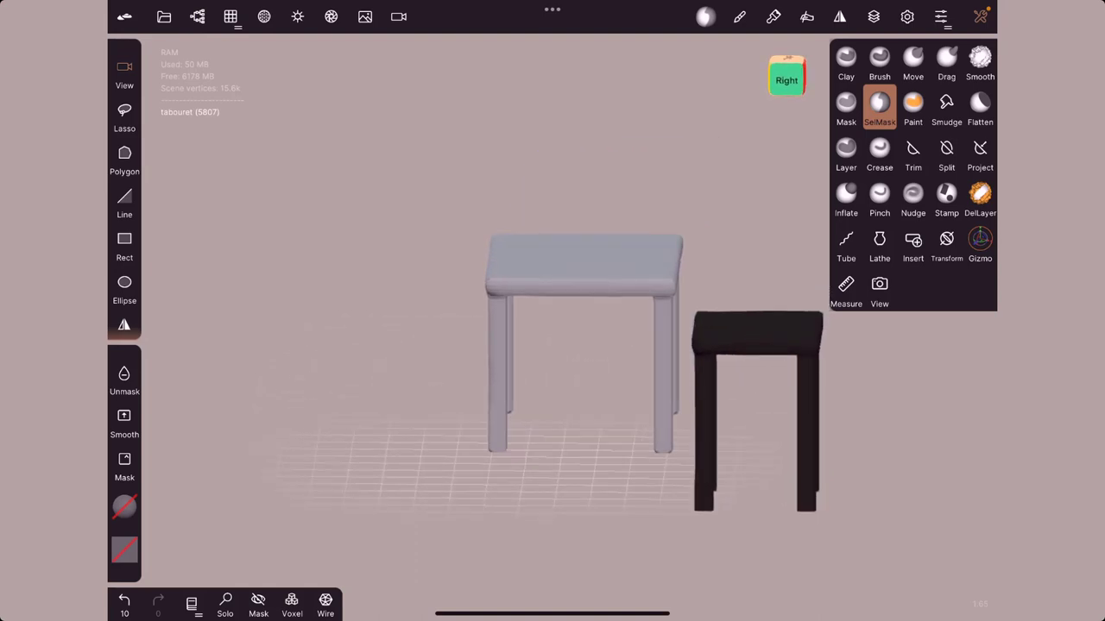
left_click(979, 246)
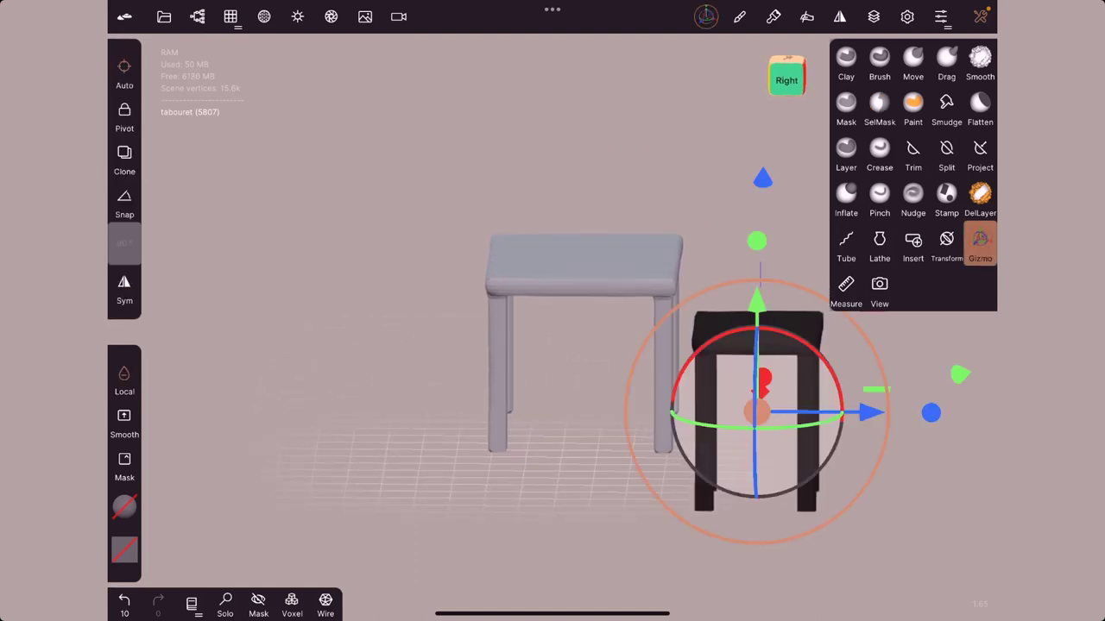
left_click_drag(517, 155, 448, 225)
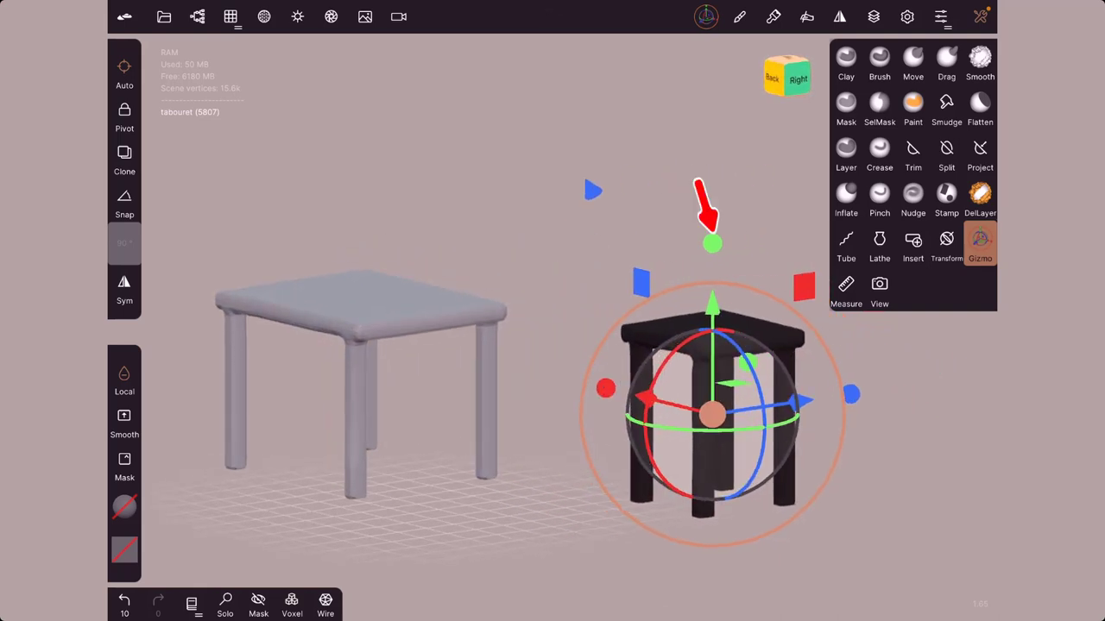
left_click_drag(712, 244, 712, 247)
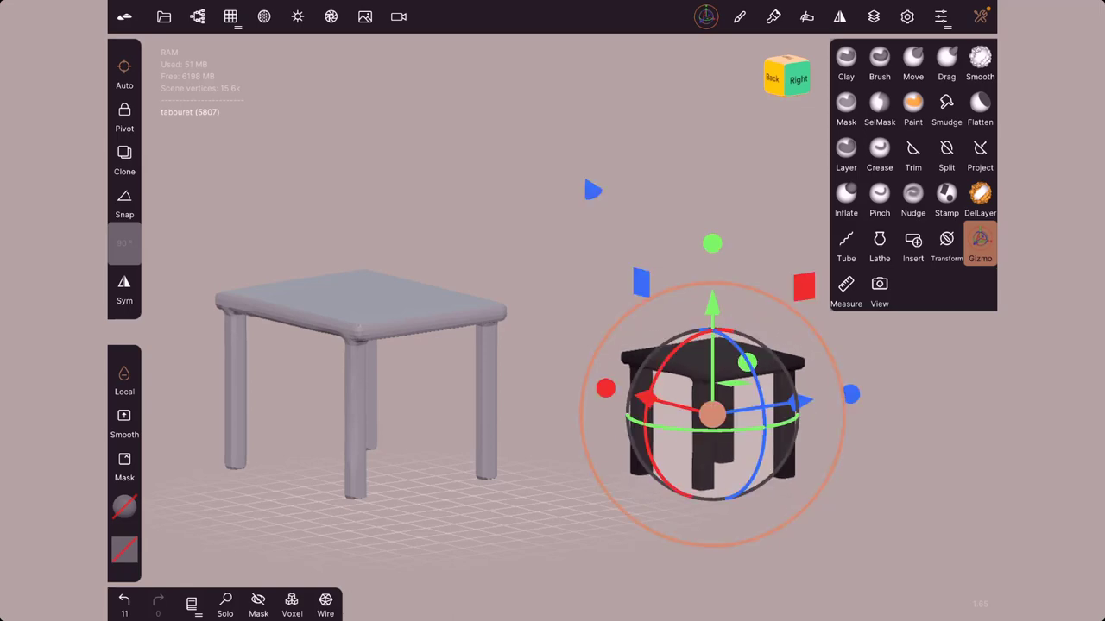
Lower the stool and slide it toward the table with the gizmo arrows
left_click(798, 79)
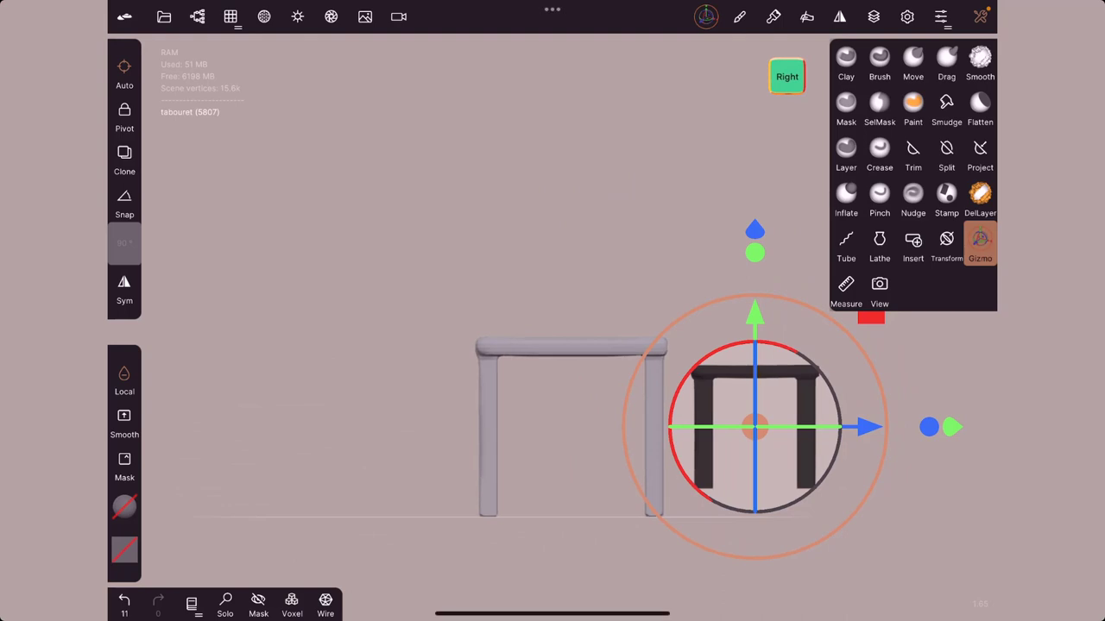
left_click_drag(754, 321, 754, 350)
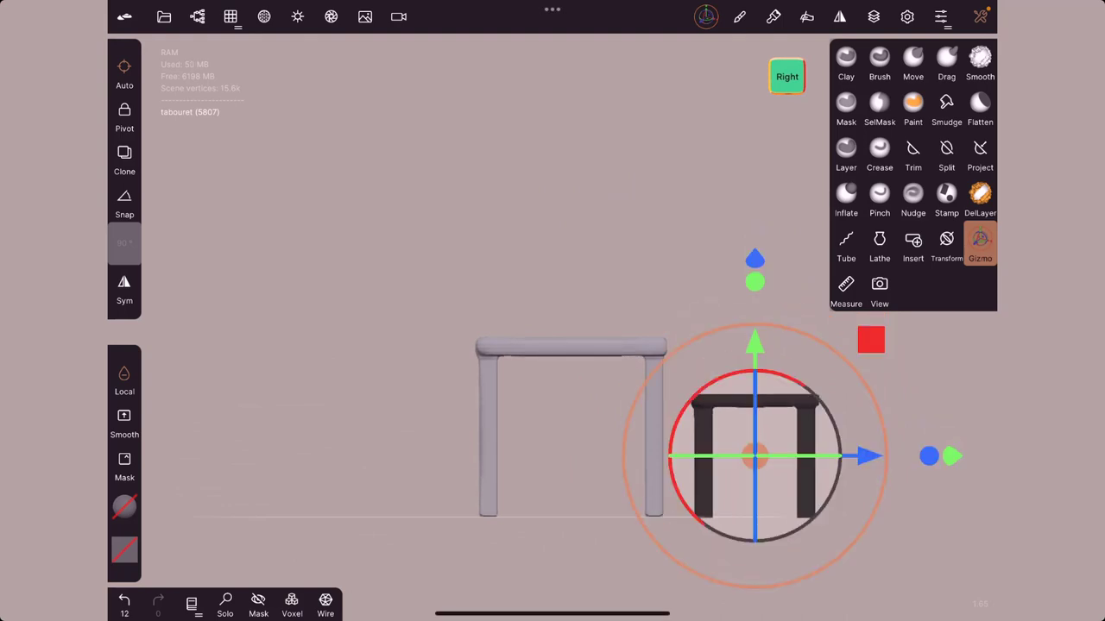
left_click_drag(868, 456, 688, 455)
left_click_drag(389, 258, 483, 328)
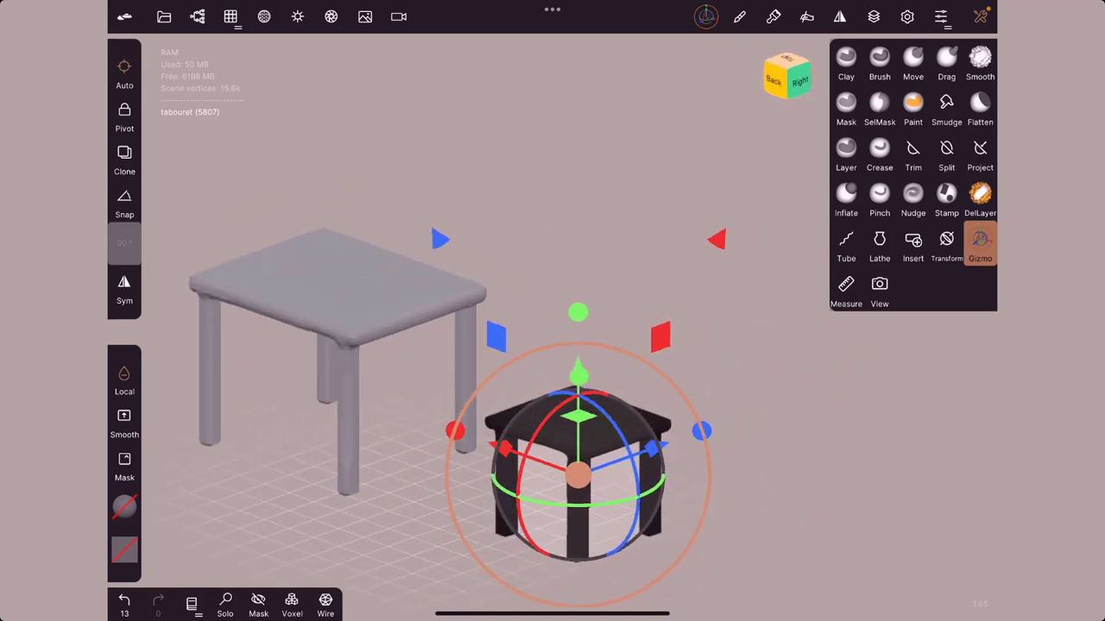
left_click_drag(505, 448, 367, 398)
left_click_drag(690, 388, 535, 371)
middle_click_drag(567, 405, 448, 371)
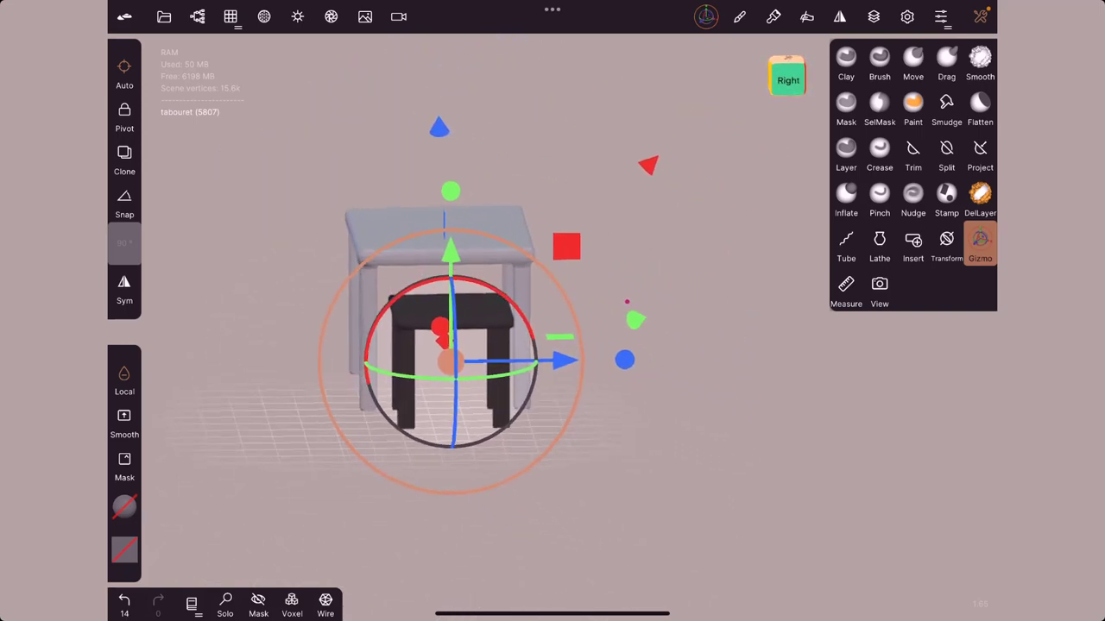
left_click_drag(690, 388, 690, 458)
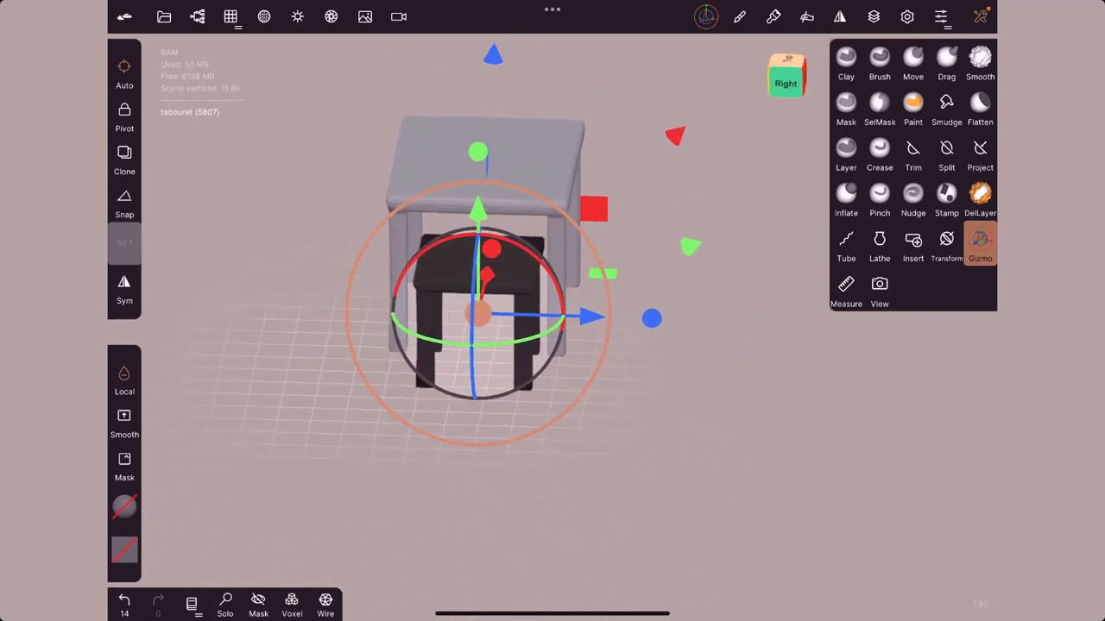
Select the table and scale it up with the gizmo's outer ring
left_click(526, 133)
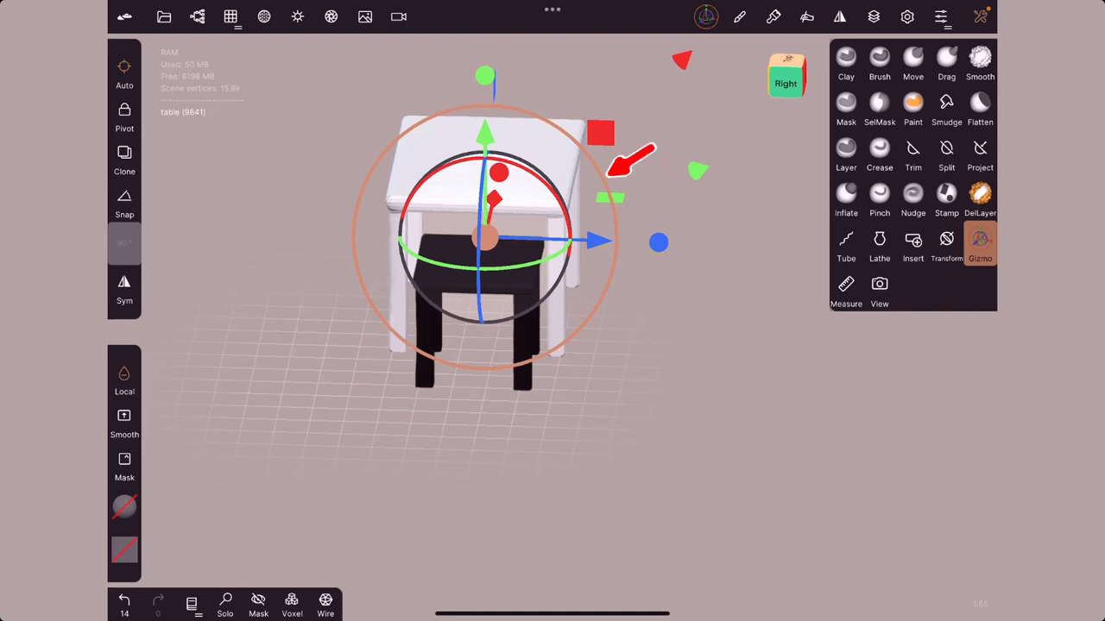
left_click_drag(604, 177, 623, 166)
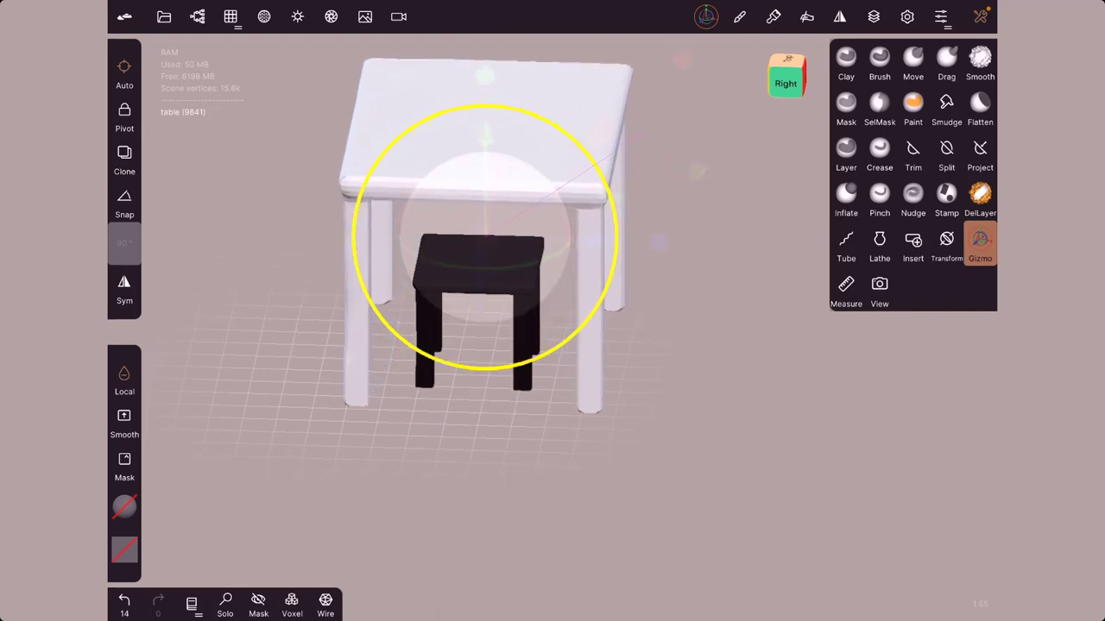
left_click_drag(623, 166, 643, 154)
left_click_drag(734, 371, 656, 448)
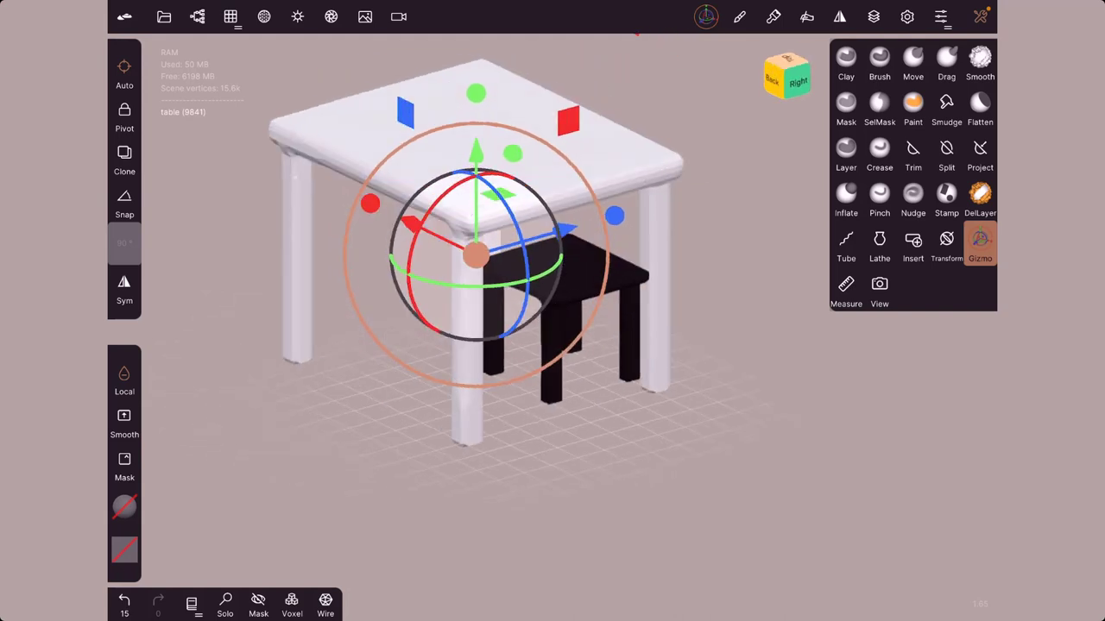
Move the stool down to floor level and slide it under the table's front corner
left_click(621, 276)
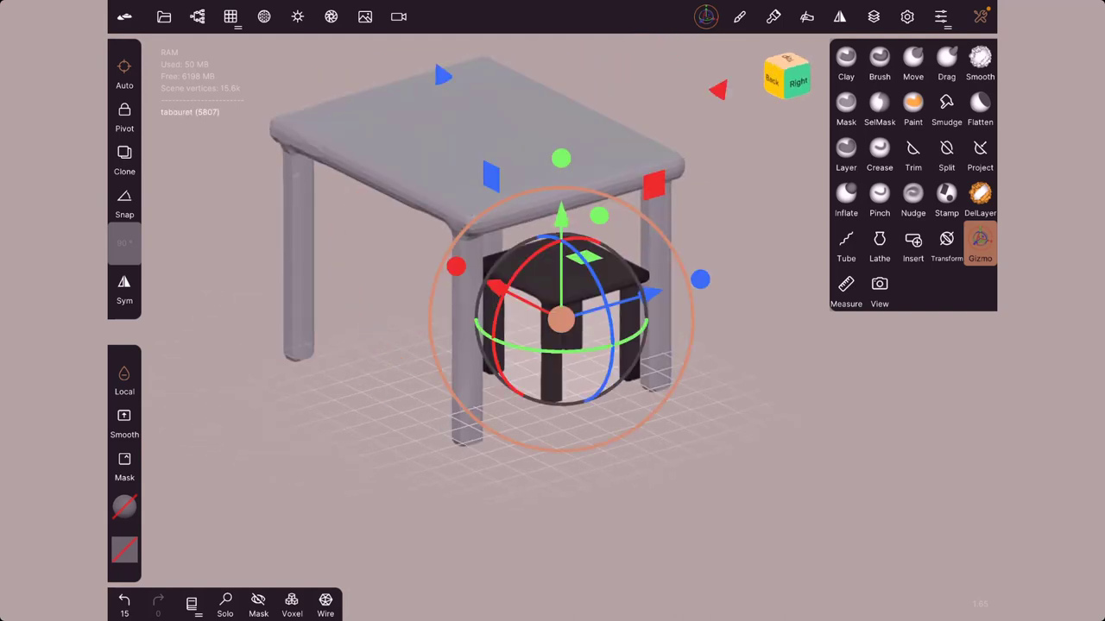
mouse_move(561, 320)
left_mouse_down()
mouse_move(645, 363)
mouse_move(621, 368)
left_mouse_up()
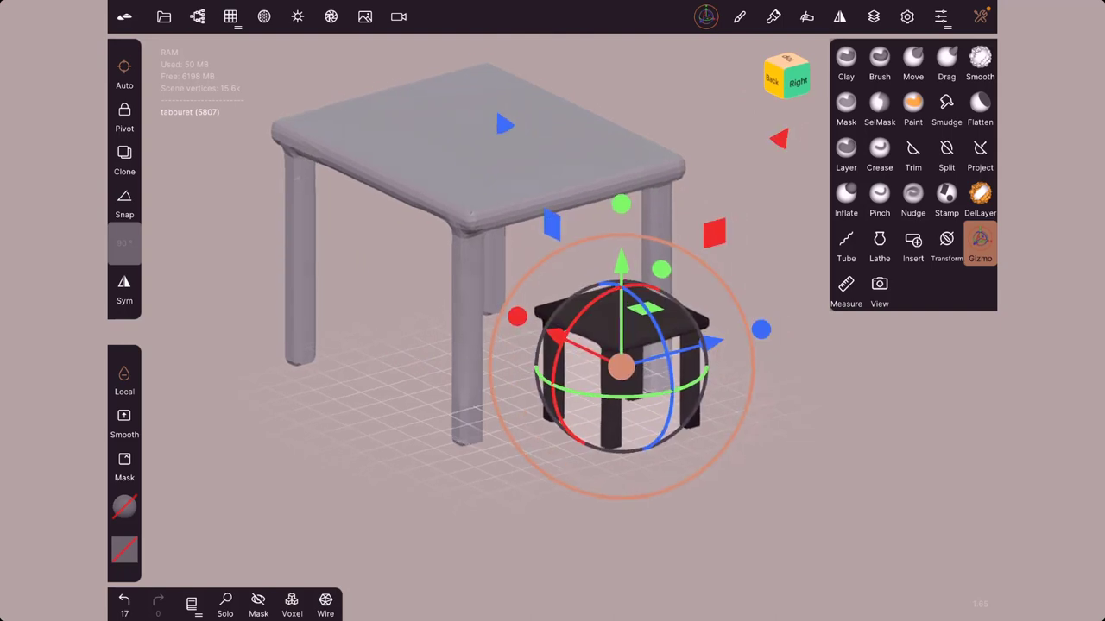
left_click(798, 82)
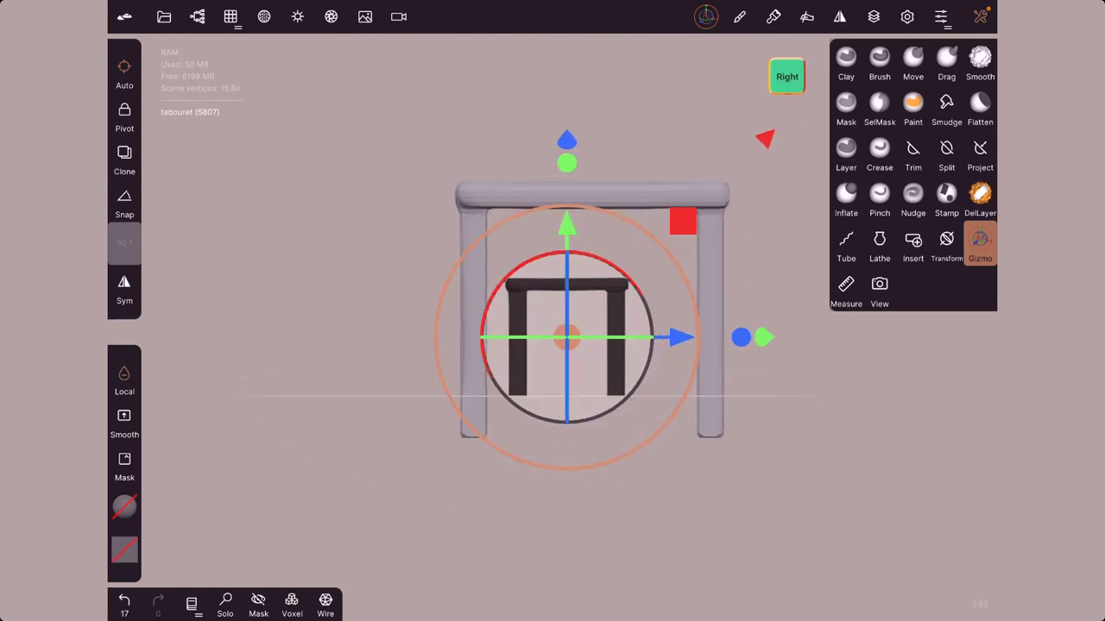
left_click_drag(567, 226, 566, 268)
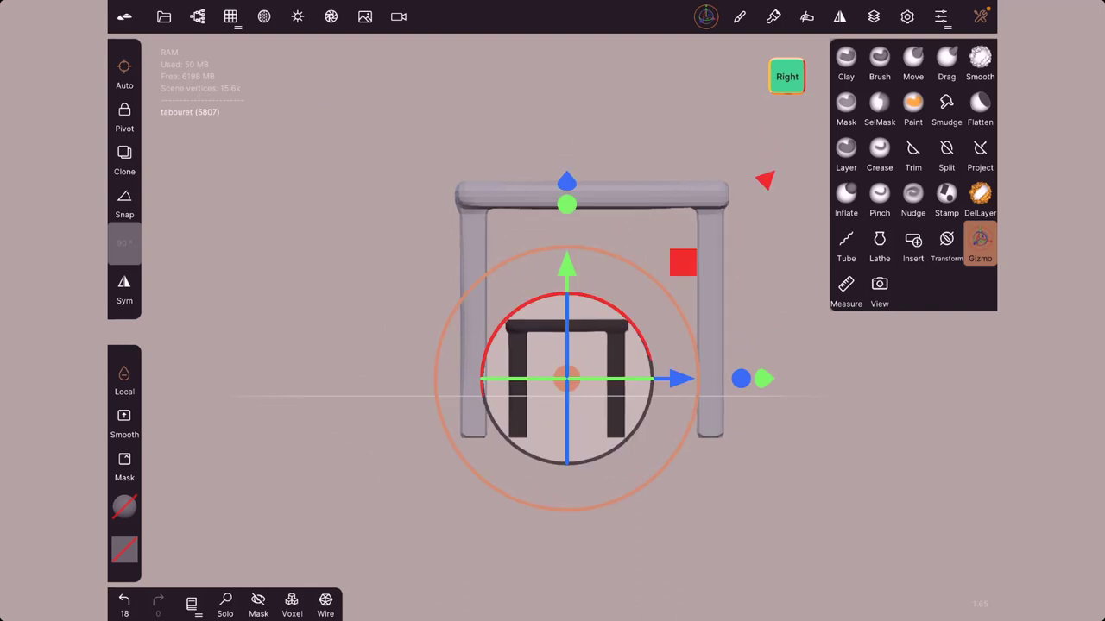
left_click_drag(679, 378, 699, 378)
mouse_move(536, 216)
left_mouse_down()
mouse_move(624, 282)
mouse_move(664, 294)
left_mouse_up()
left_click_drag(569, 380, 488, 375)
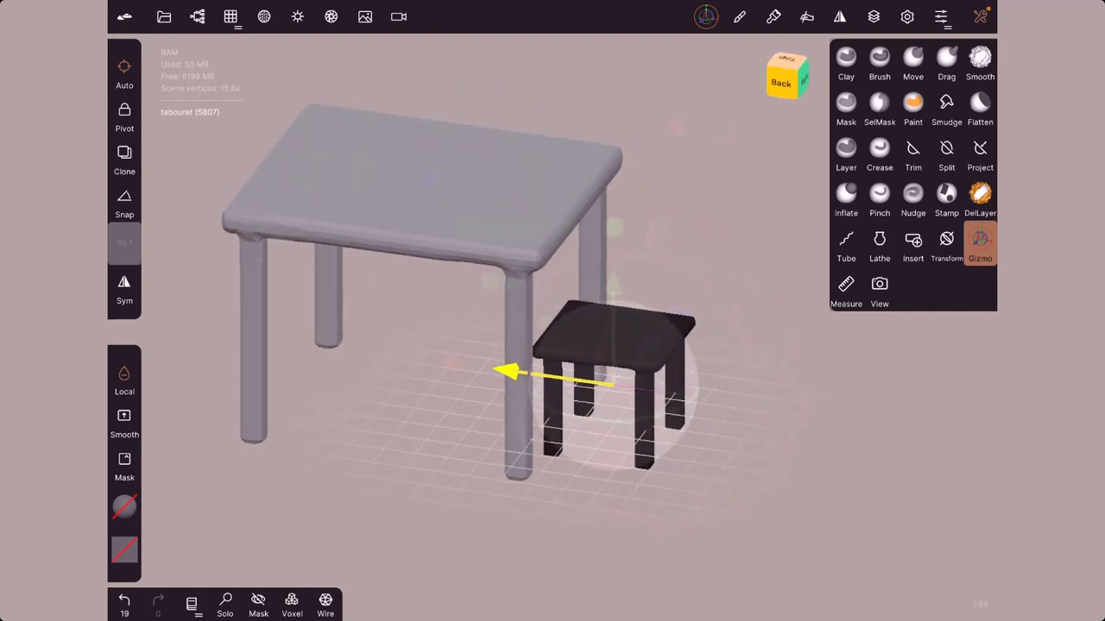
left_click_drag(777, 432, 759, 435)
left_click_drag(624, 282, 630, 328)
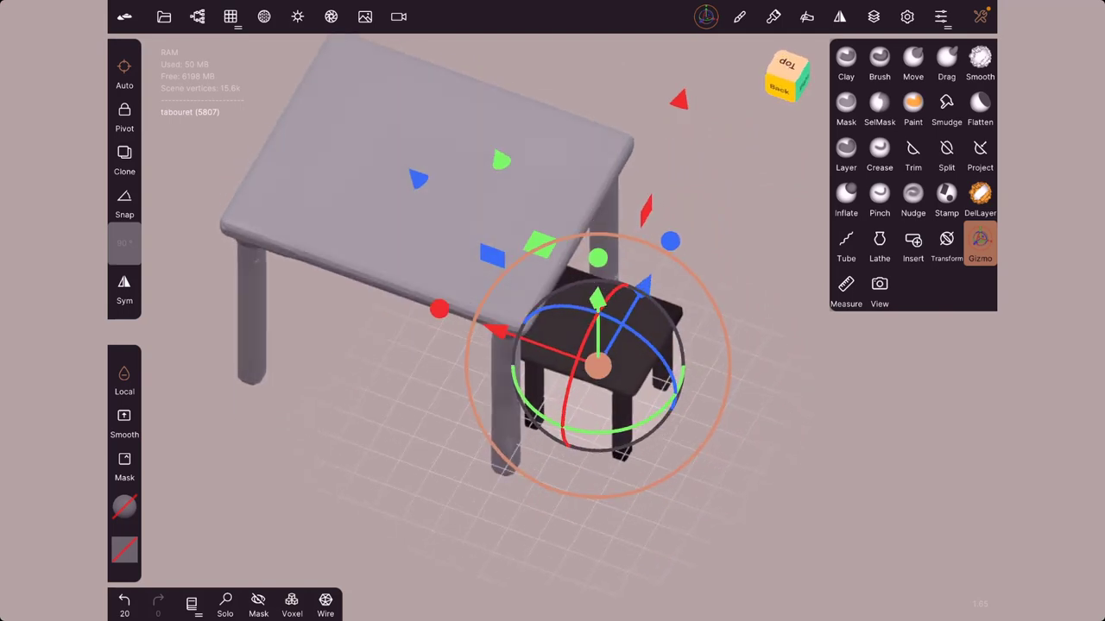
mouse_move(734, 388)
left_mouse_down()
mouse_move(699, 449)
mouse_move(759, 449)
mouse_move(820, 475)
left_mouse_up()
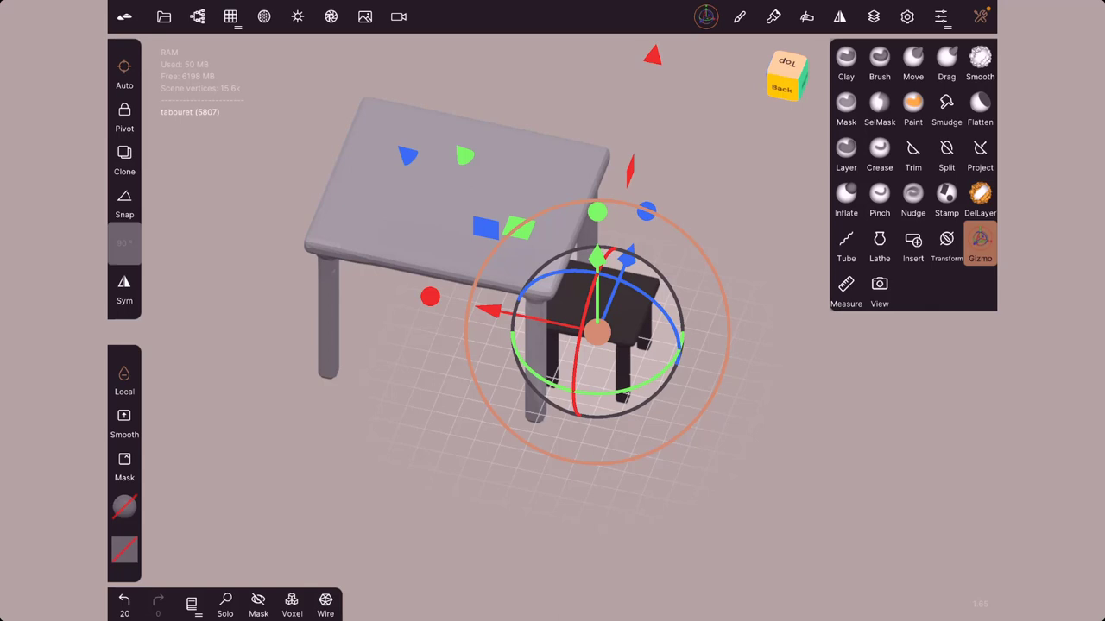